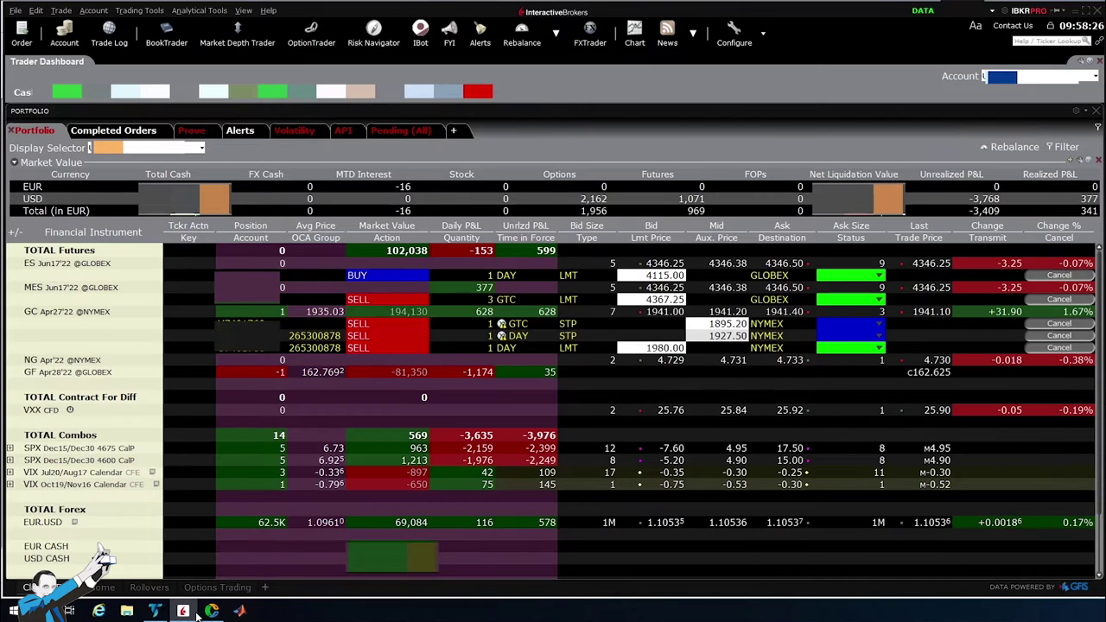
Step: Minimize TradeStation and check the row-8 strategy position in MultiCharts' Strategy Positions tab
left_click(155, 611)
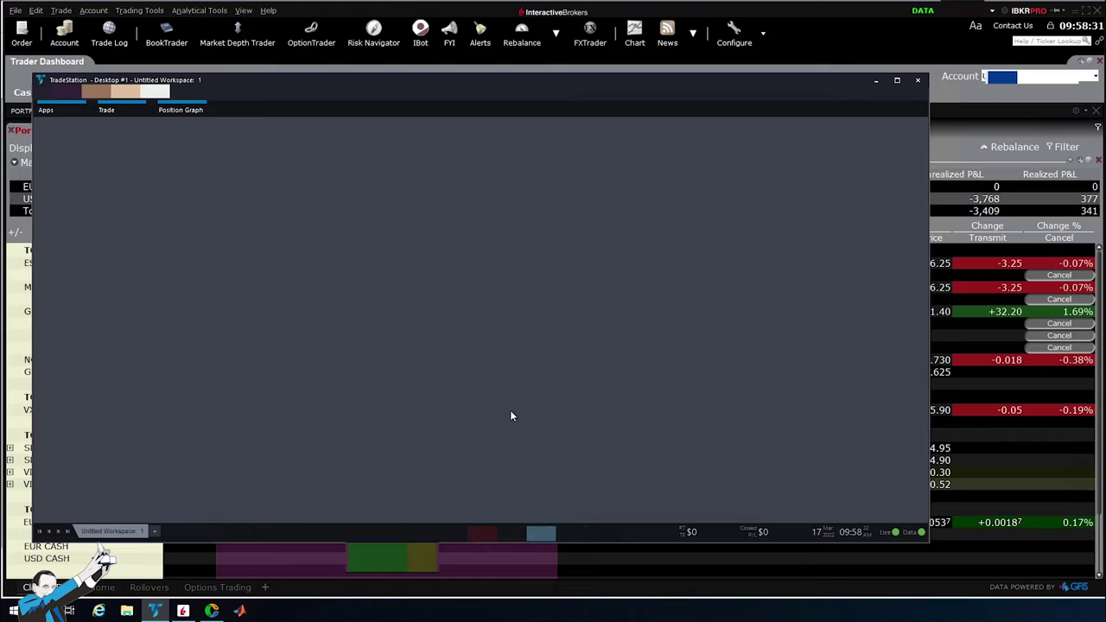
left_click(154, 611)
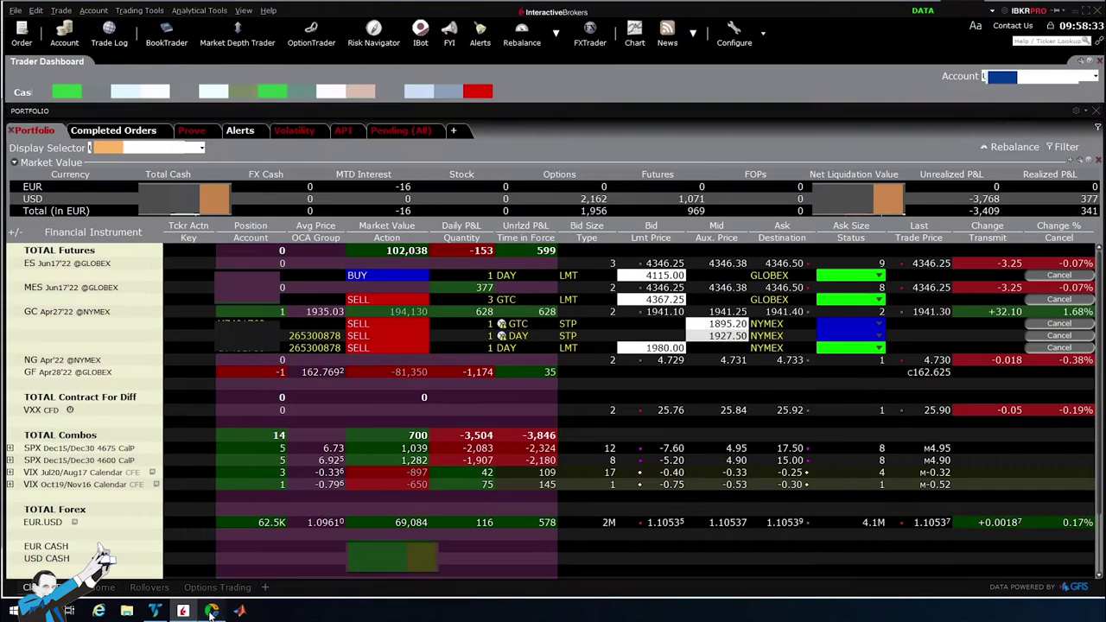
left_click(211, 611)
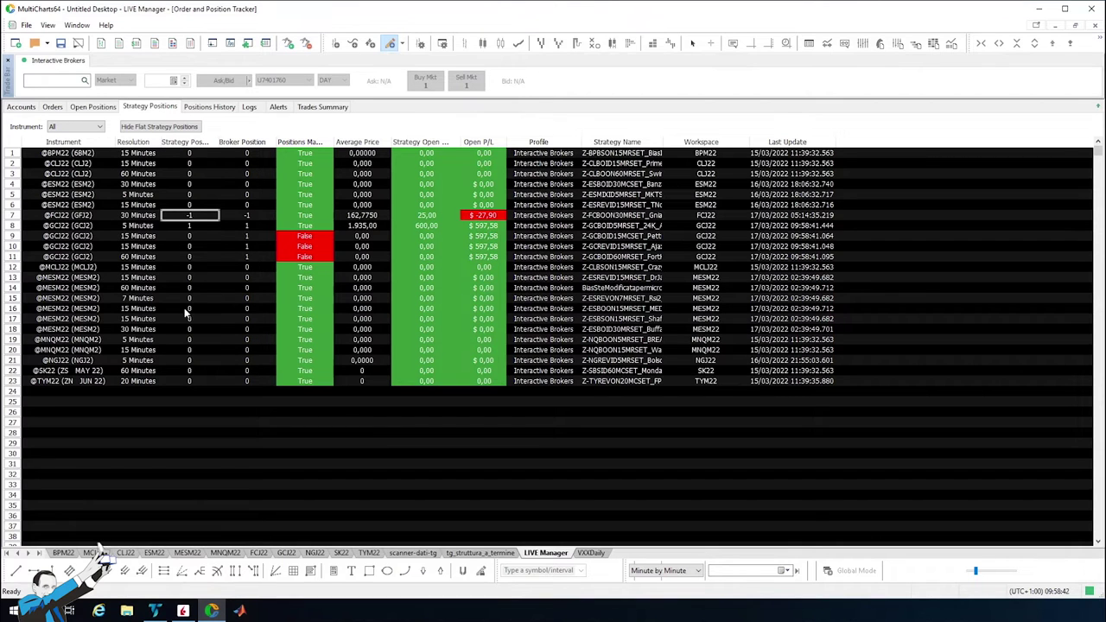
left_click(190, 226)
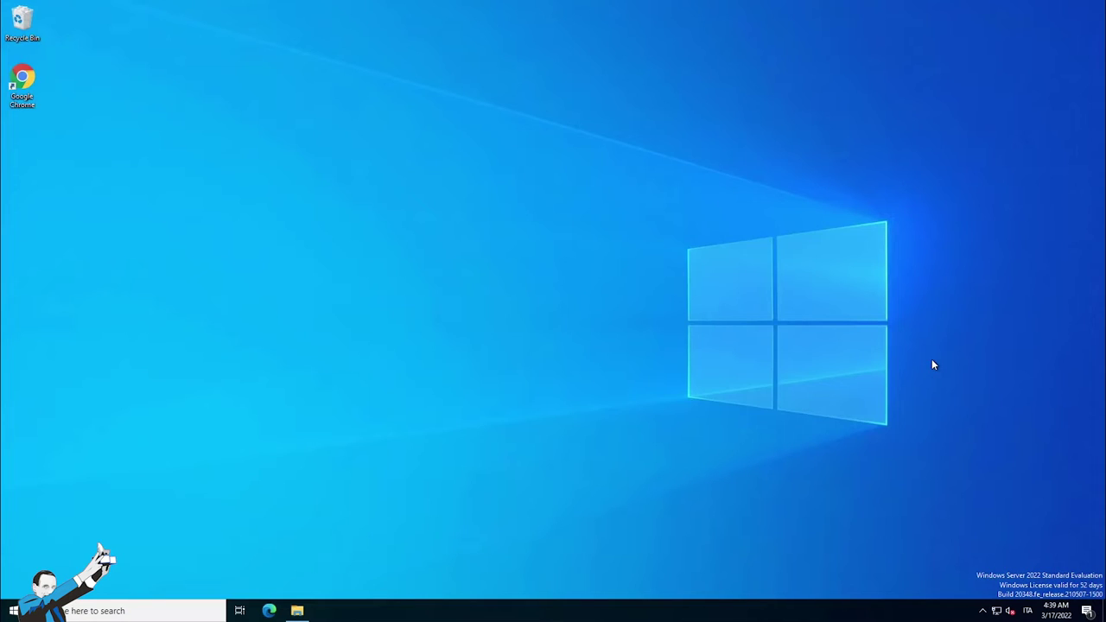
Step: Launch Chrome, search for 'interactive brokers' and open the Interactive Brokers home result
double_click(22, 85)
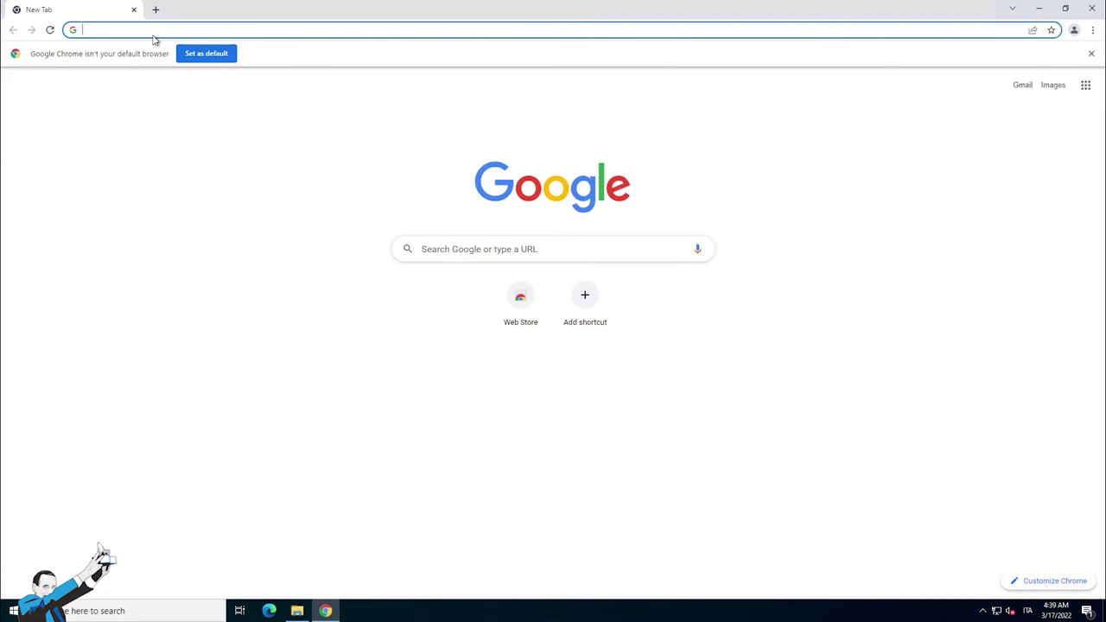
type("interactive brokers")
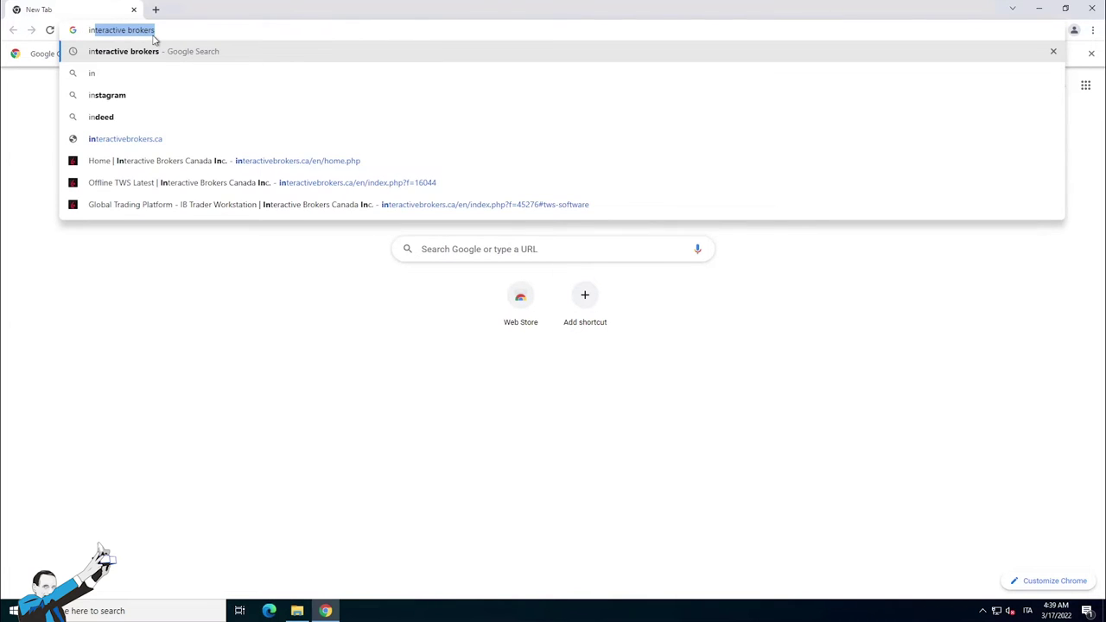
key("Return")
left_click(179, 391)
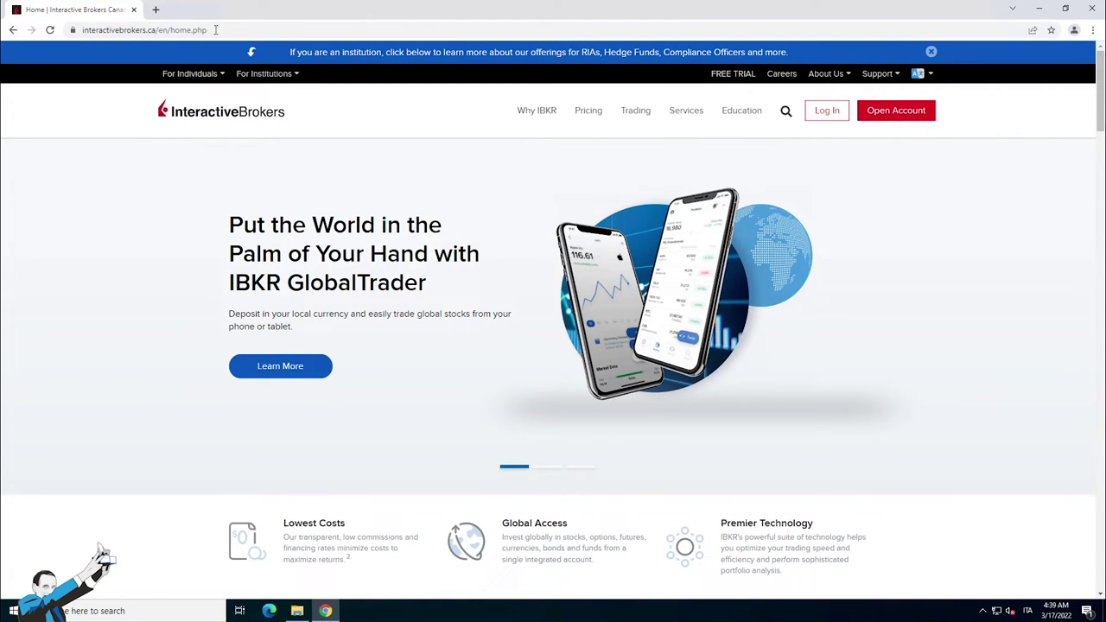
mouse_move(897, 110)
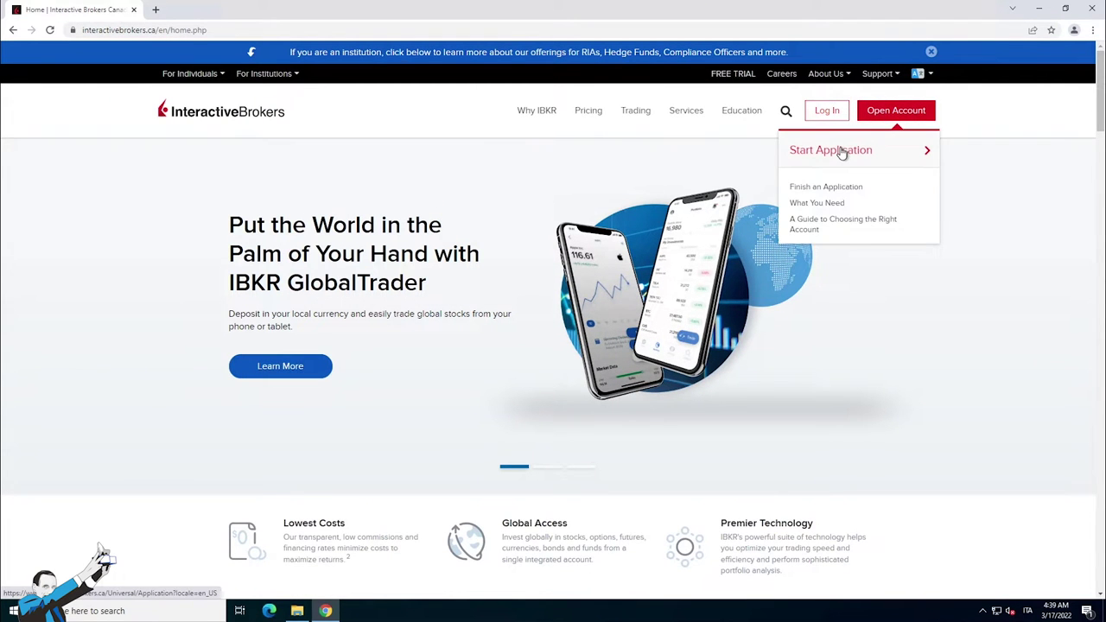
left_click(843, 152)
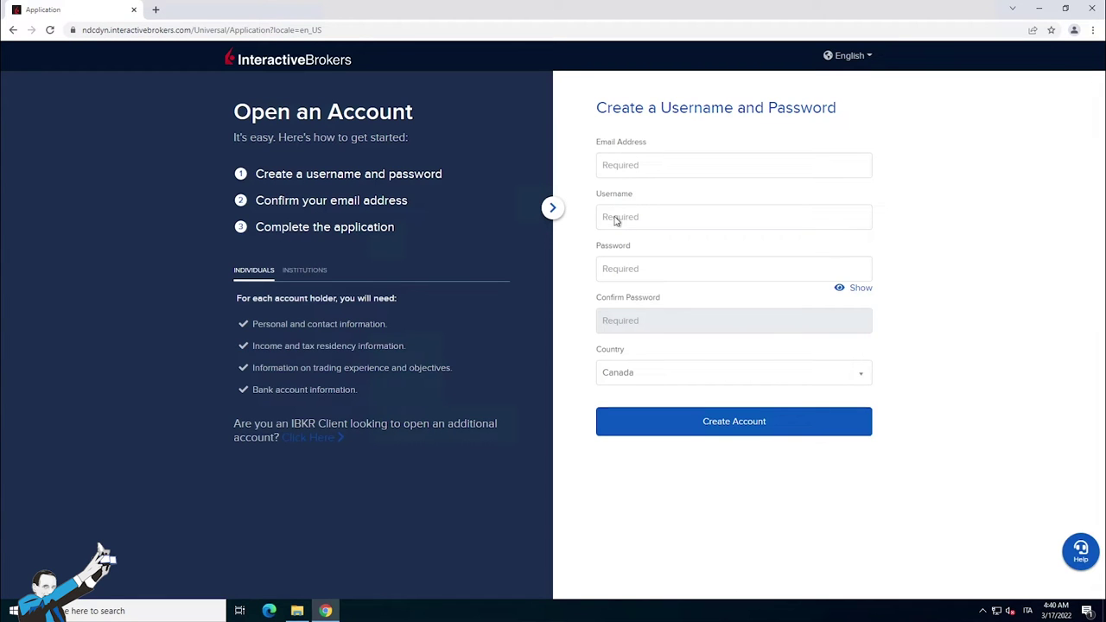
left_click(640, 165)
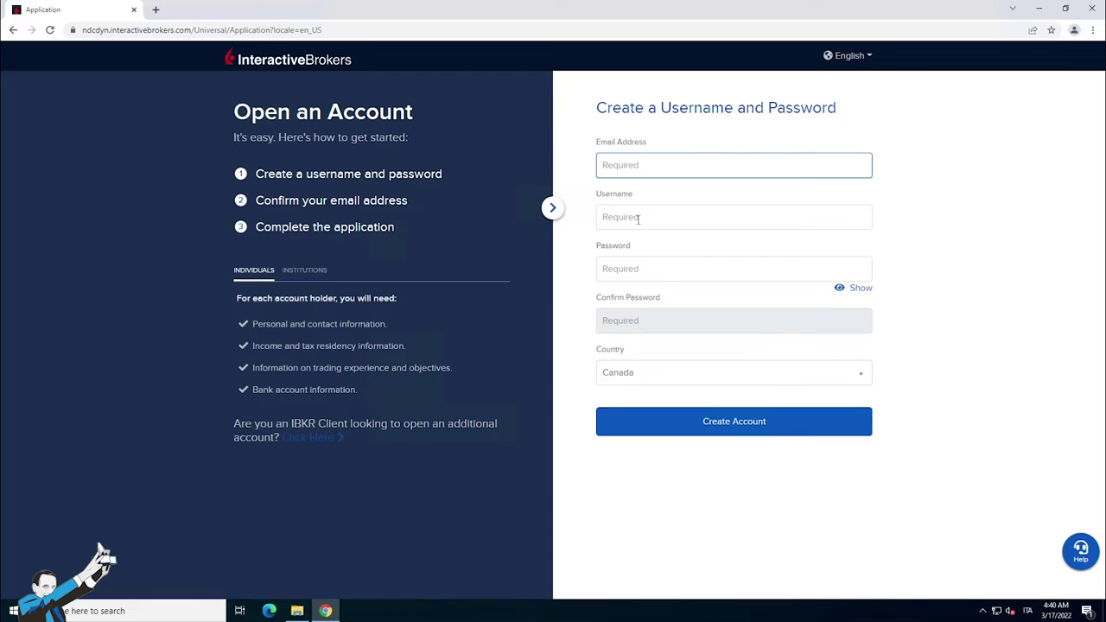
left_click(663, 381)
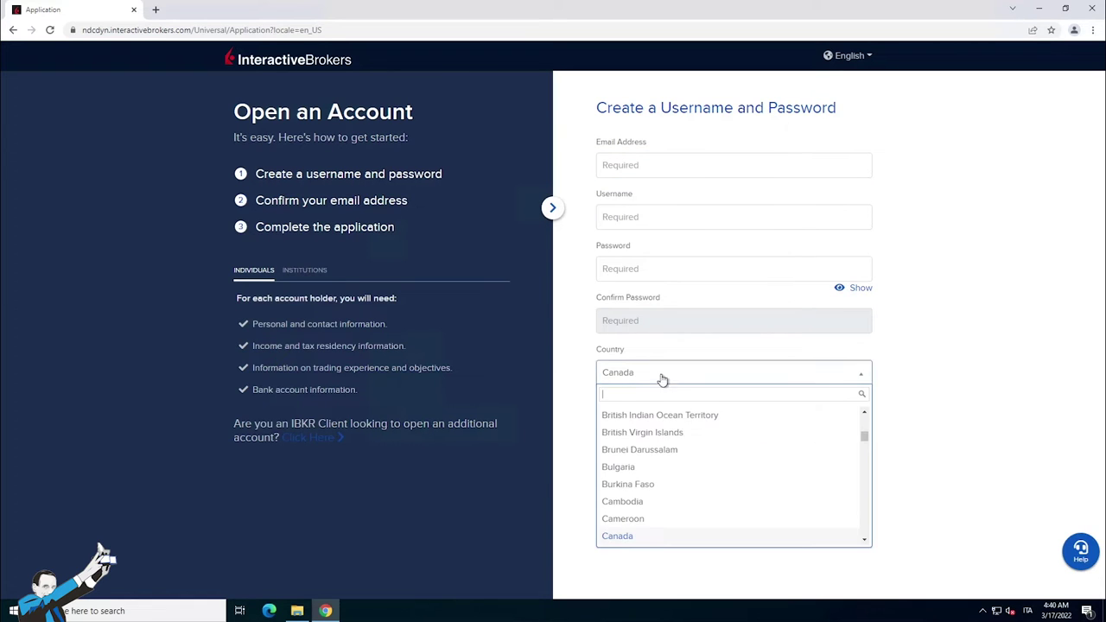
left_click(938, 430)
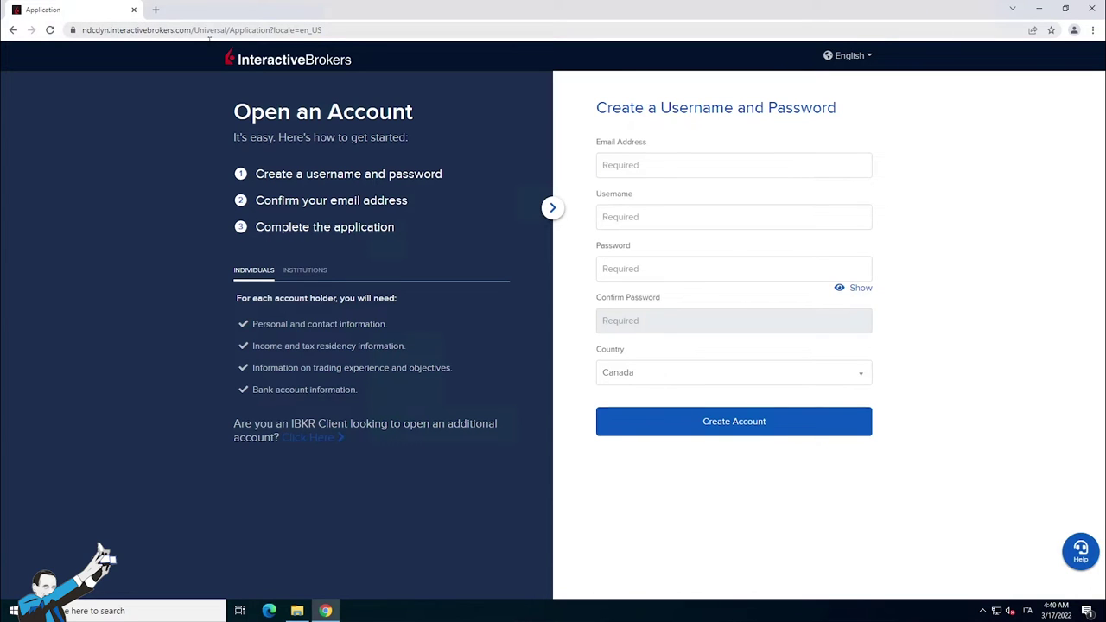
Step: Download the Offline TWS Latest installer via Trading > Platforms > Trader Workstation Download Software
left_click(14, 31)
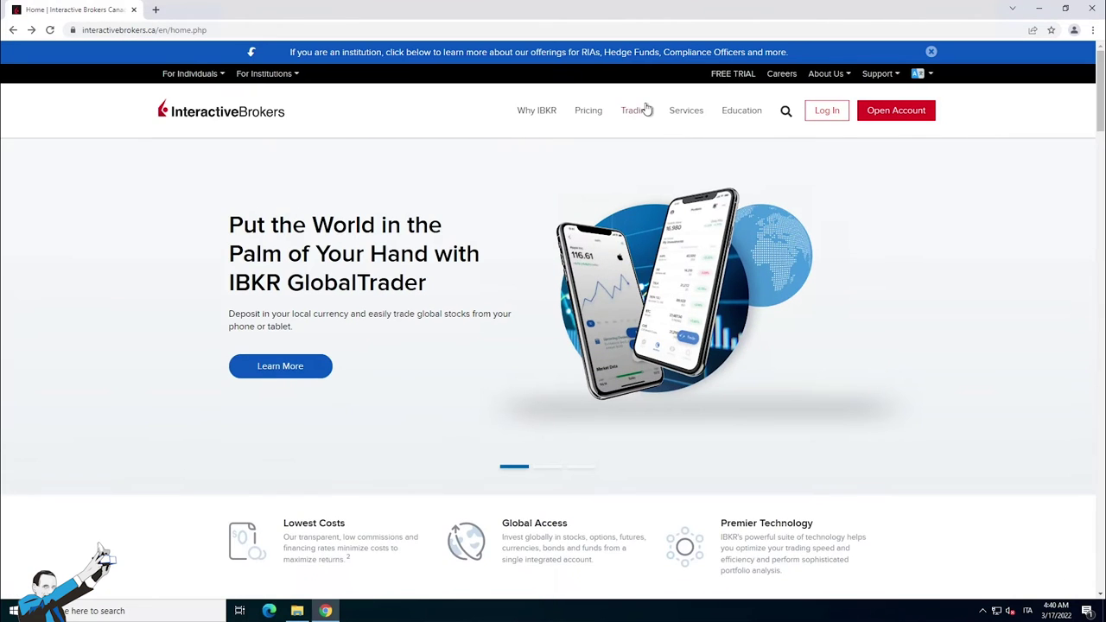
left_click(638, 118)
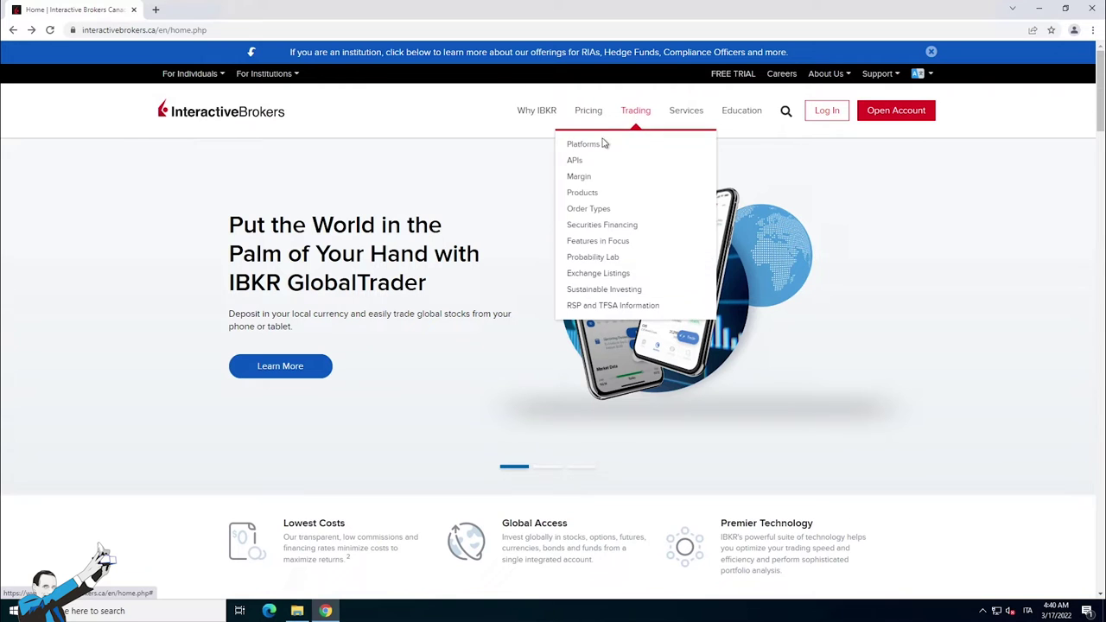
left_click(582, 146)
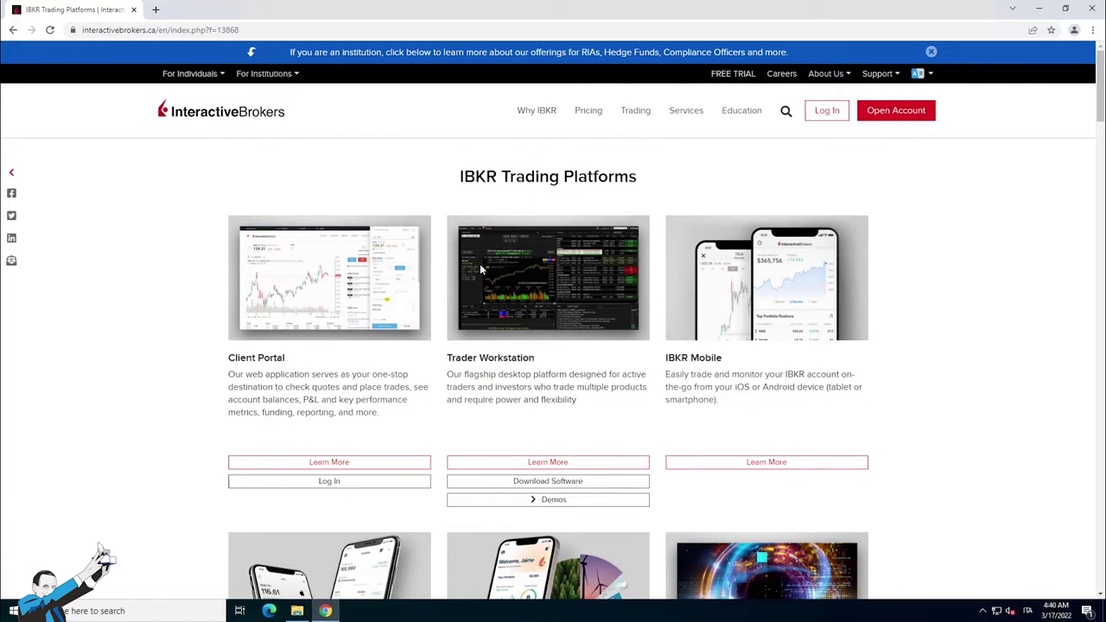
left_click(556, 478)
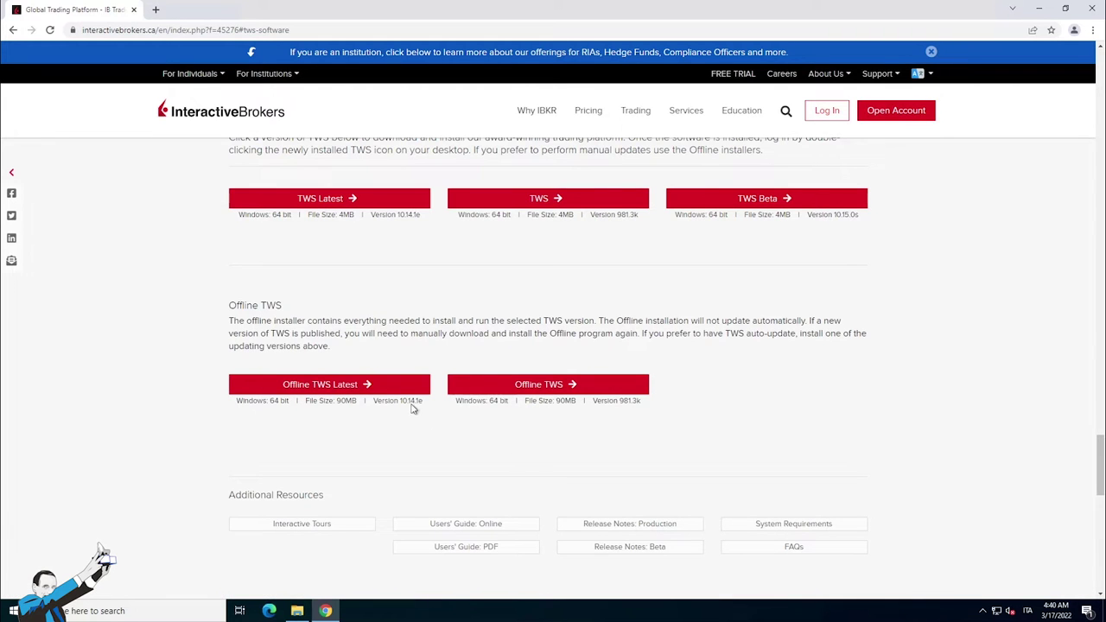
left_click_drag(225, 309, 282, 305)
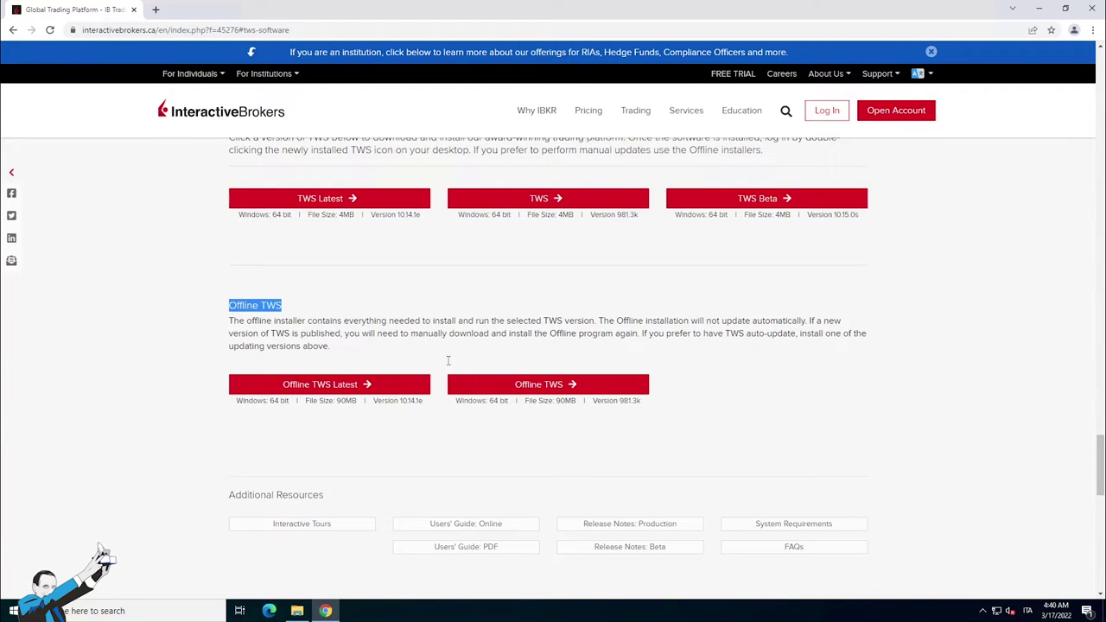
left_click(325, 388)
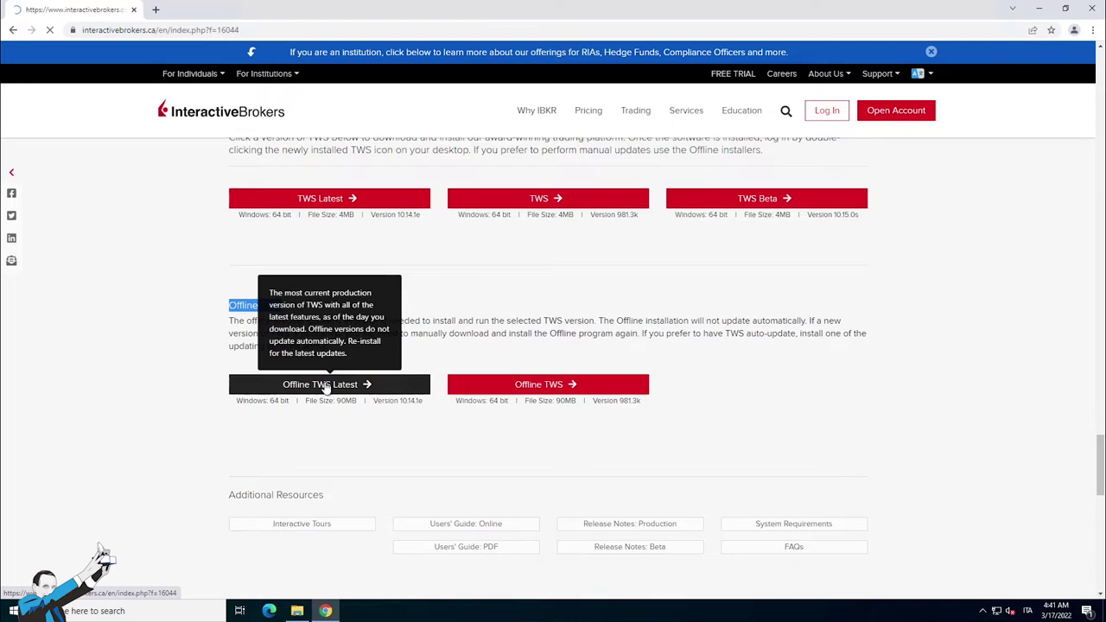
Step: Show the downloaded TWS installer in the Downloads folder and minimize Chrome
left_click(384, 264)
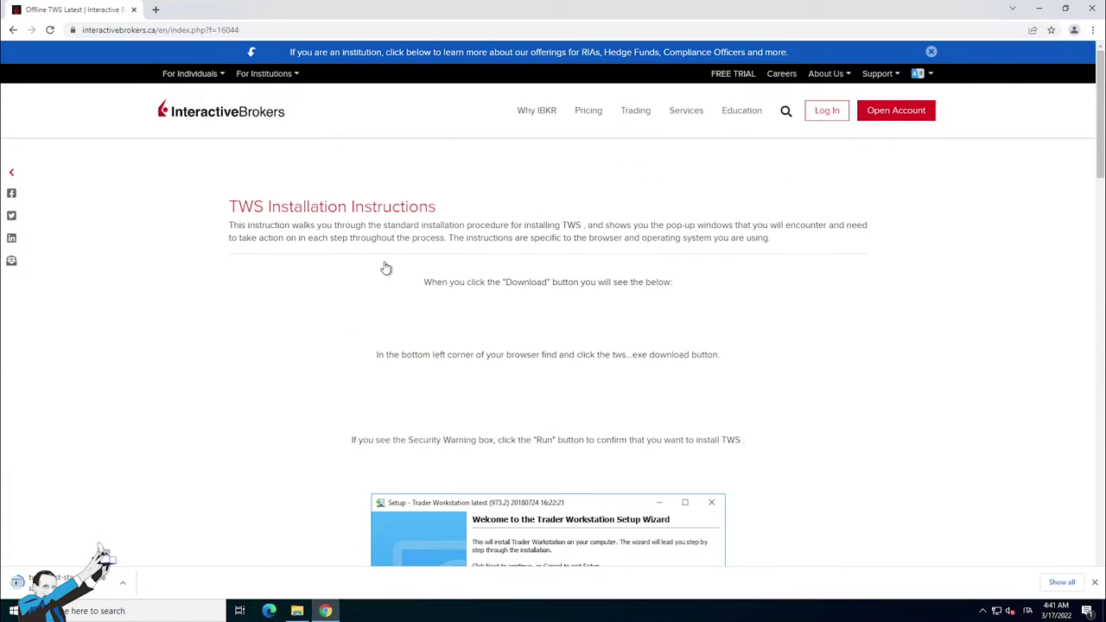
left_click(123, 583)
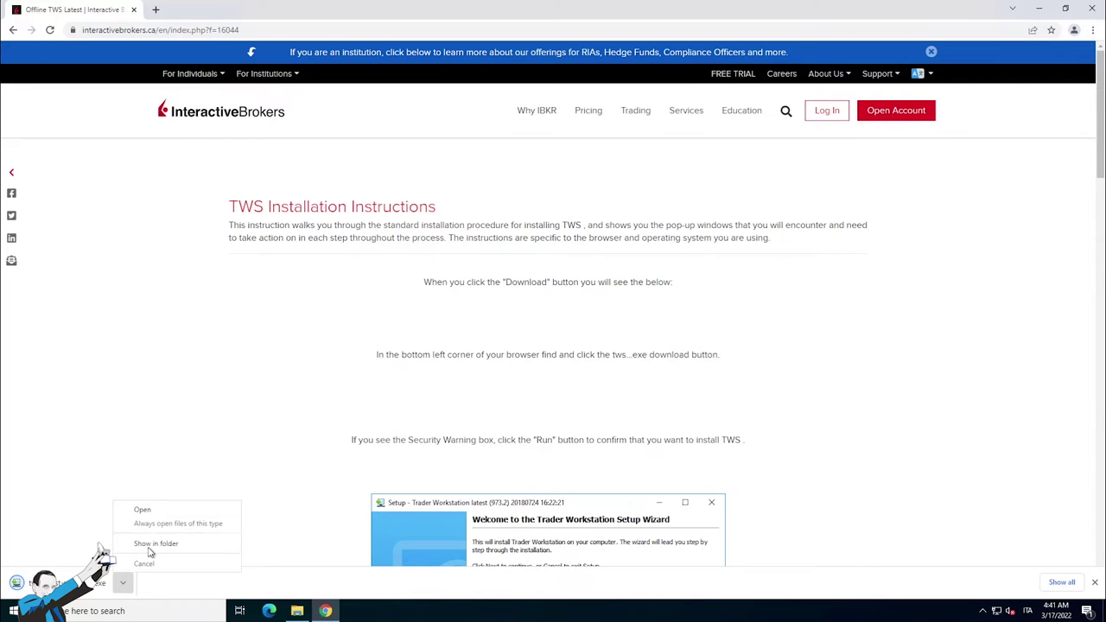
left_click(149, 544)
left_click(1039, 9)
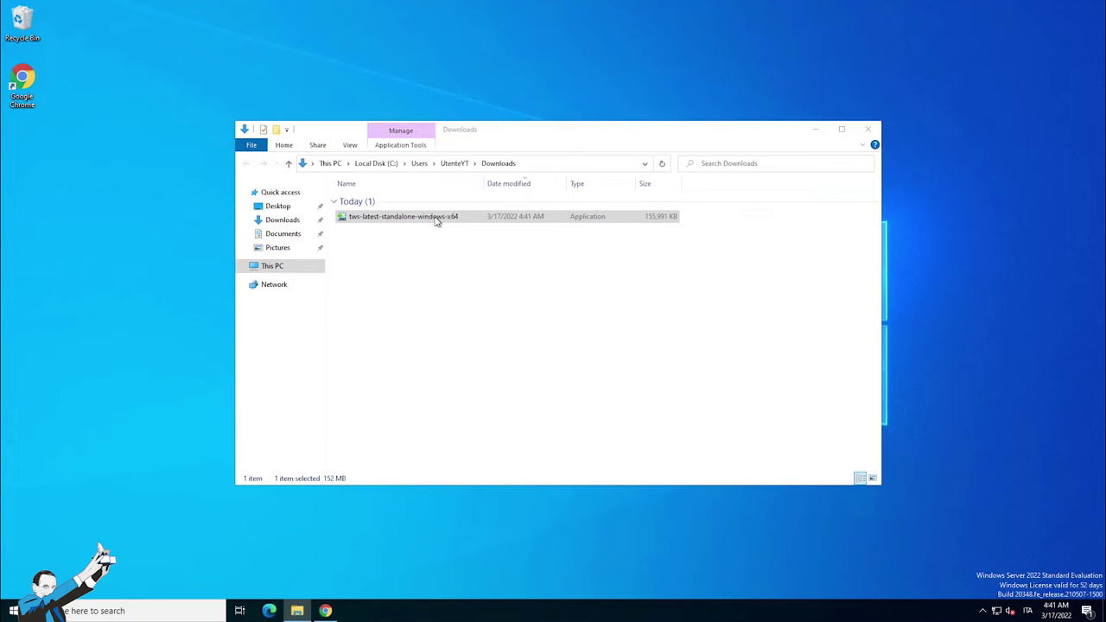
Step: Run tws-latest-standalone-windows-x64 and install Trader Workstation 10.14 to C:\Jts\1014
left_click(436, 221)
double_click(425, 221)
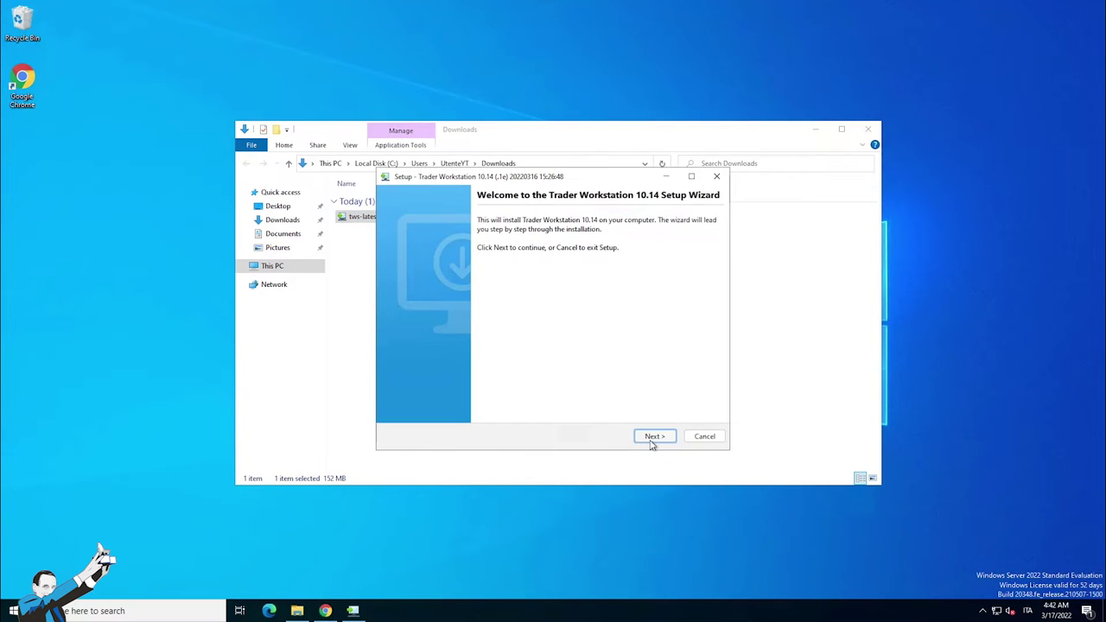
left_click(654, 437)
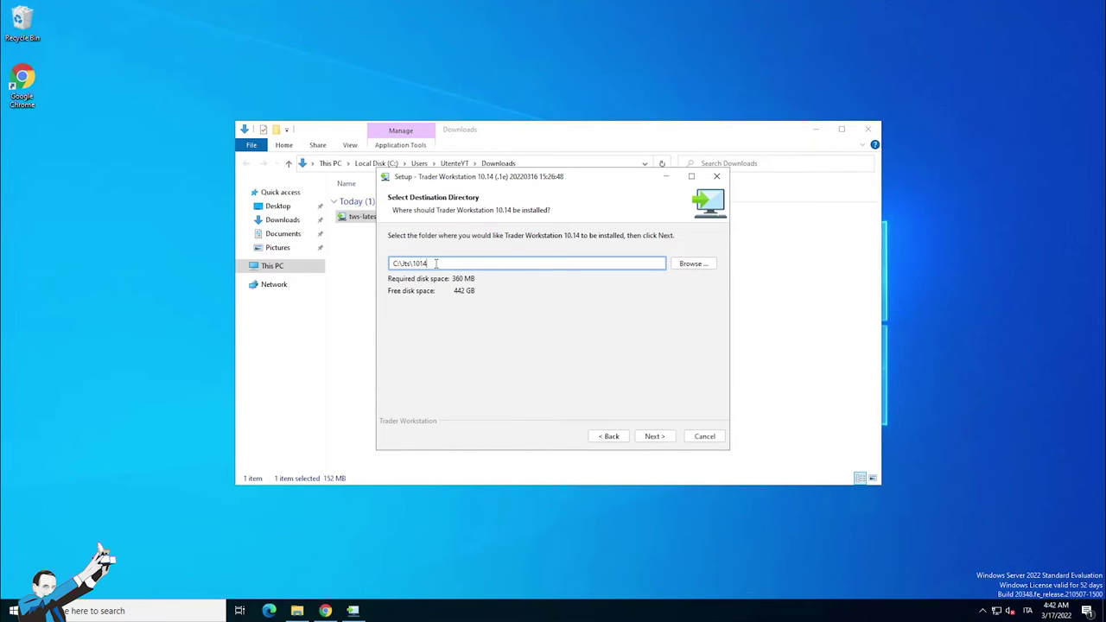
left_click(666, 438)
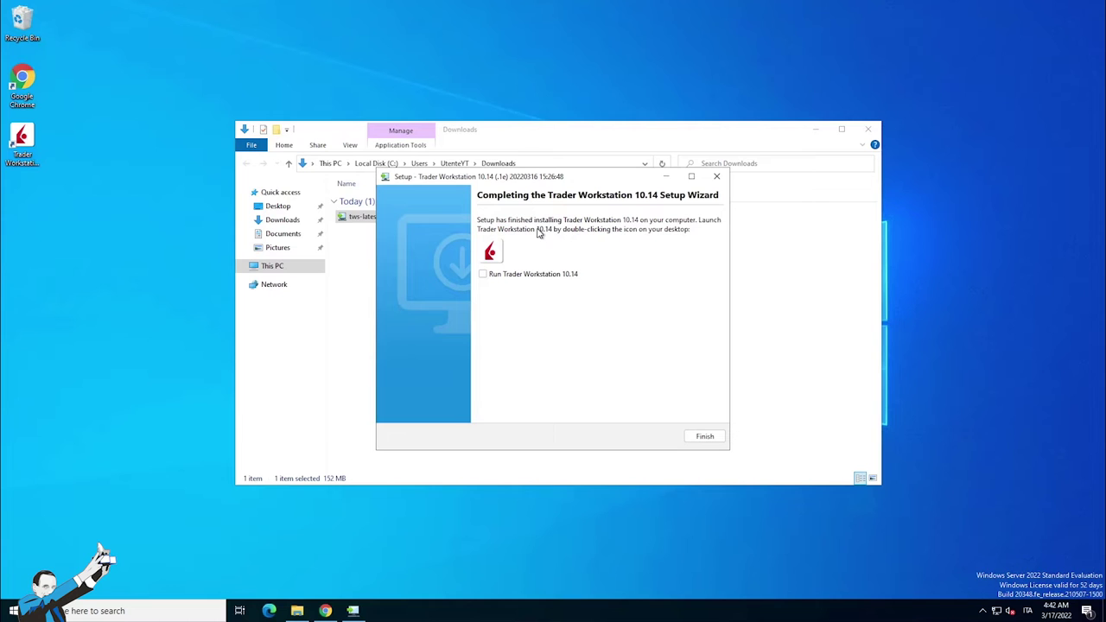
left_click(707, 437)
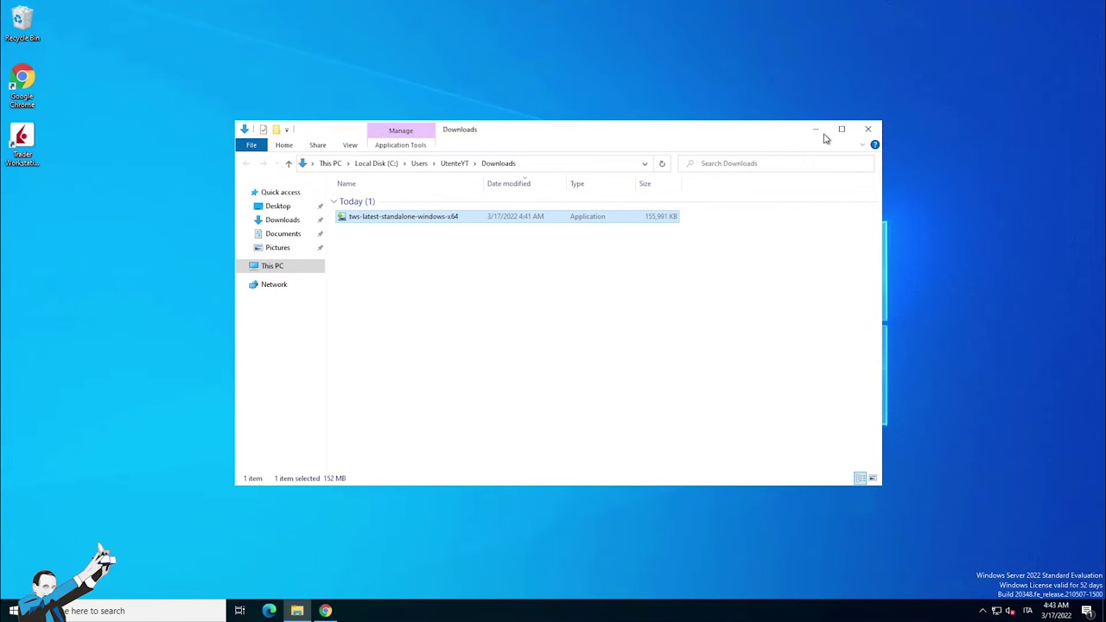
Step: In a new Chrome tab, search 'multicharts' and go to multicharts.com's Download page
left_click(813, 138)
left_click(325, 611)
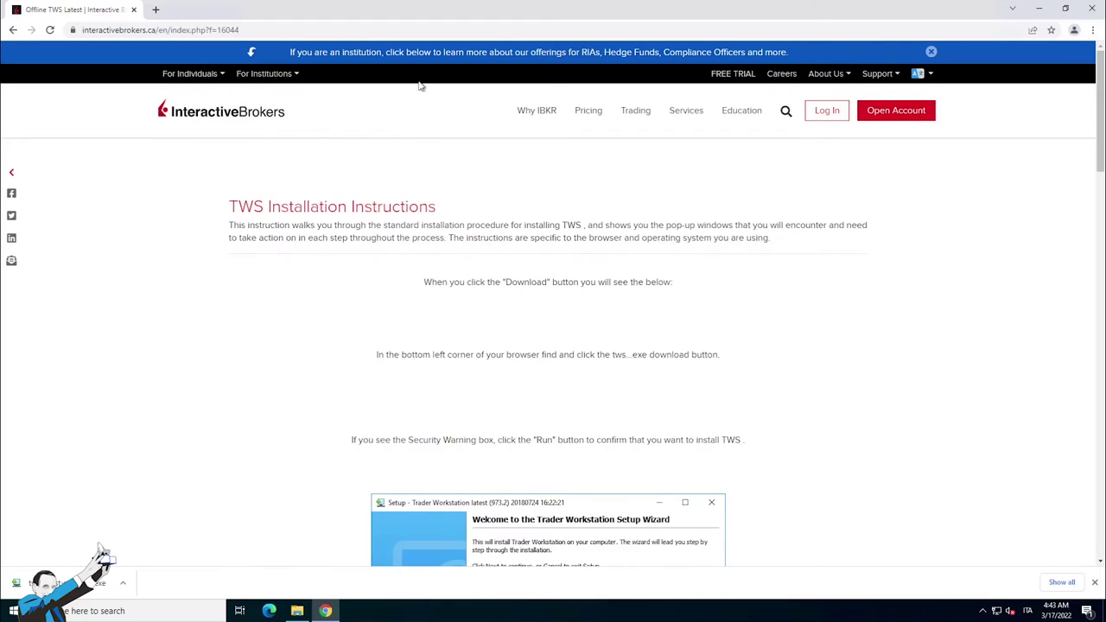
left_click(153, 10)
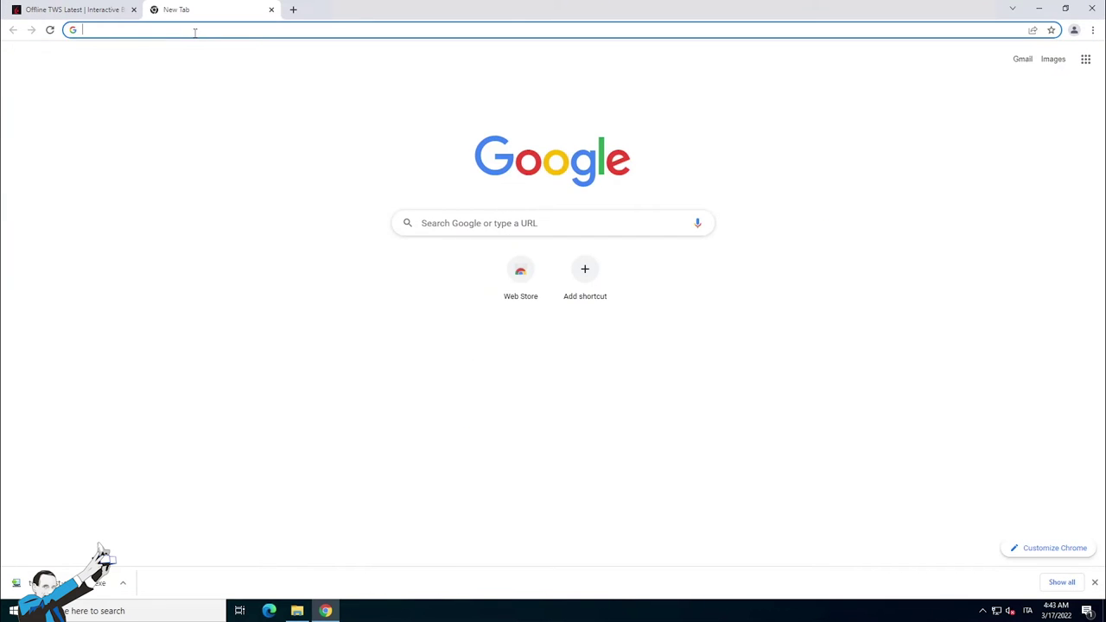
type("mult")
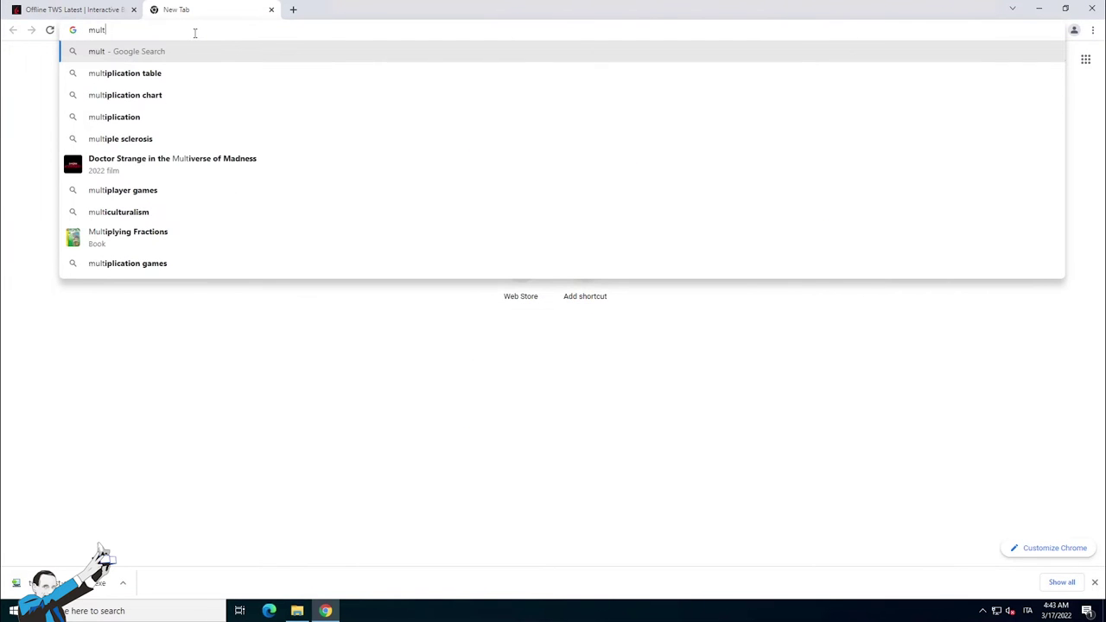
type("icharts")
key("Return")
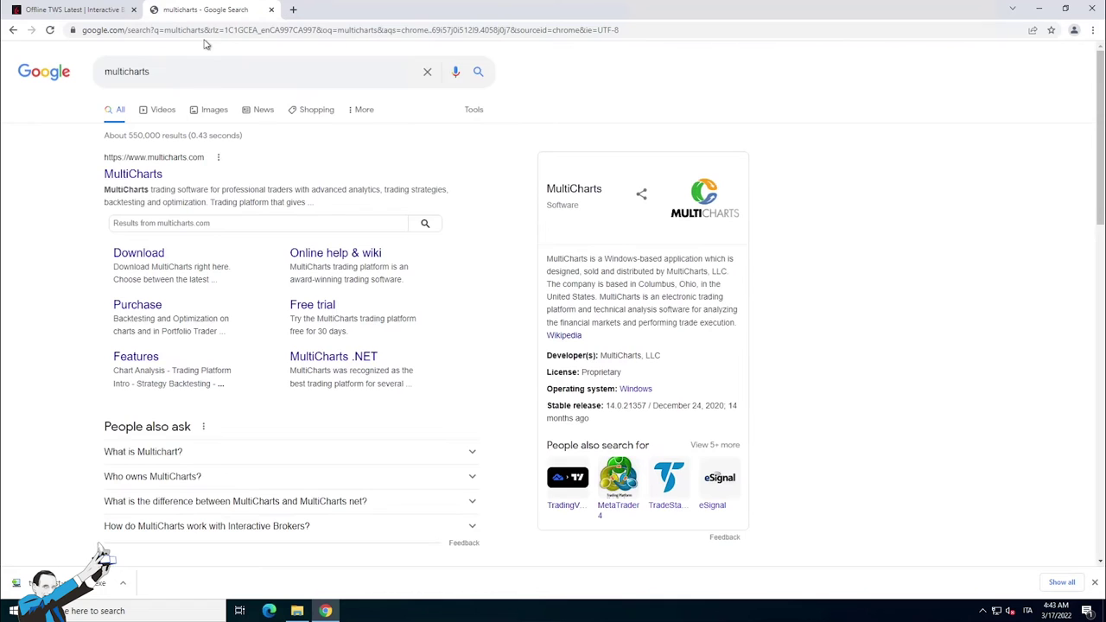
left_click(140, 175)
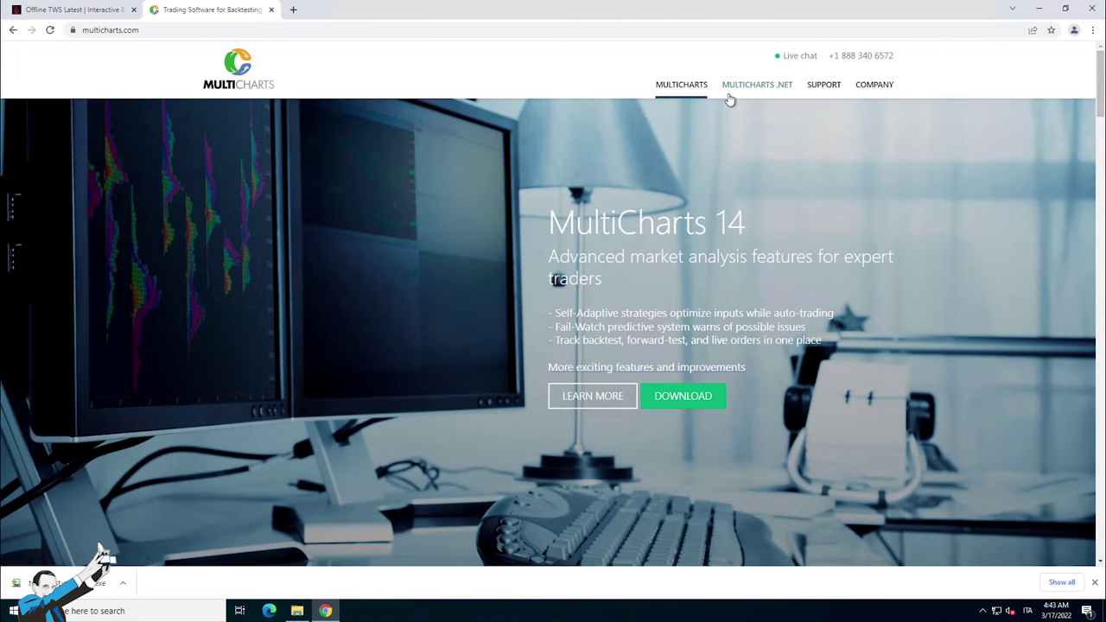
mouse_move(681, 85)
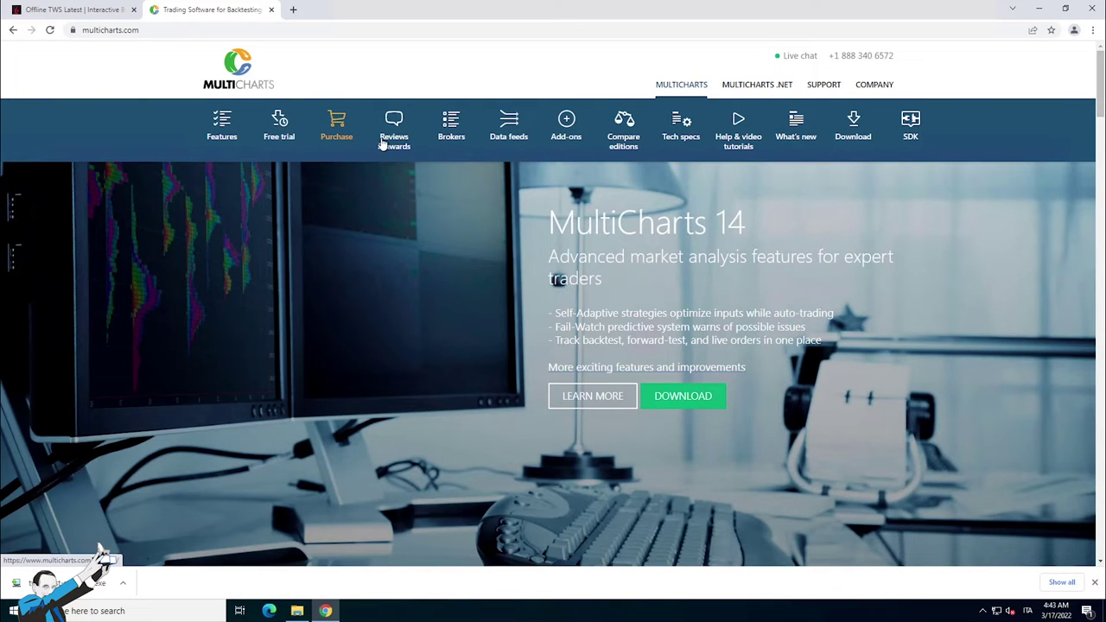
left_click(853, 127)
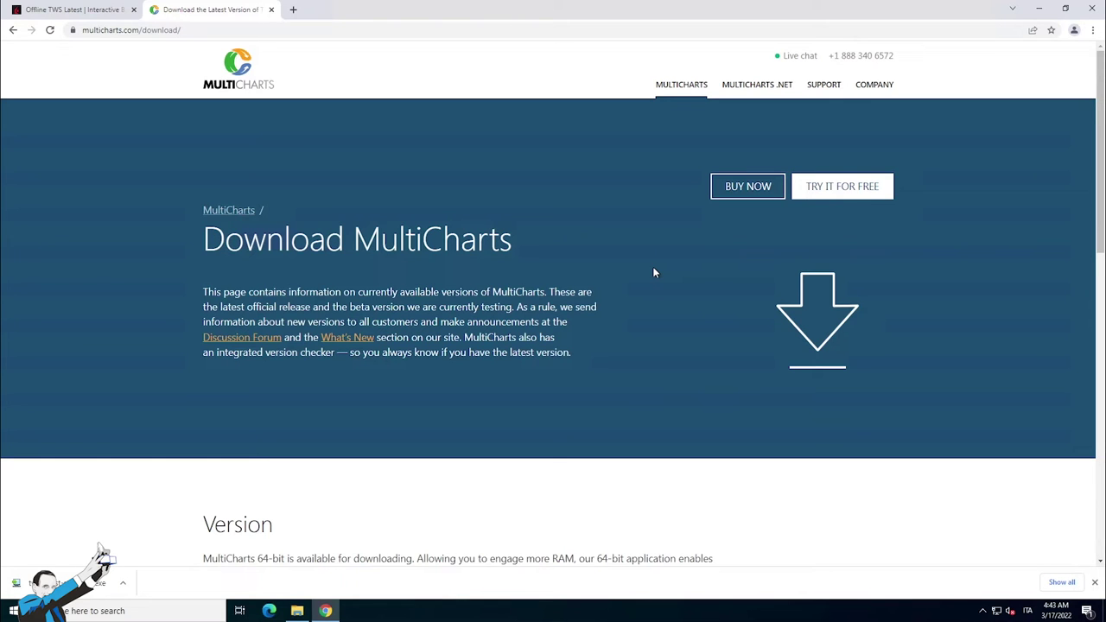
Step: Submit the TRY IT FOR FREE form with name, e-mail and accepted Terms of Use
left_click(838, 188)
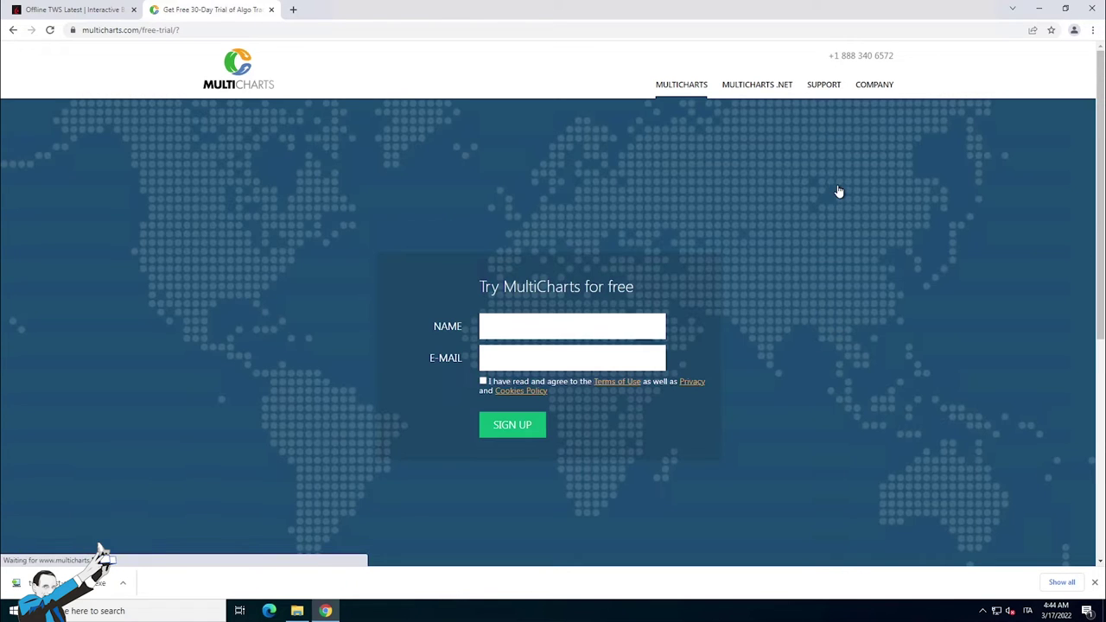
left_click(534, 322)
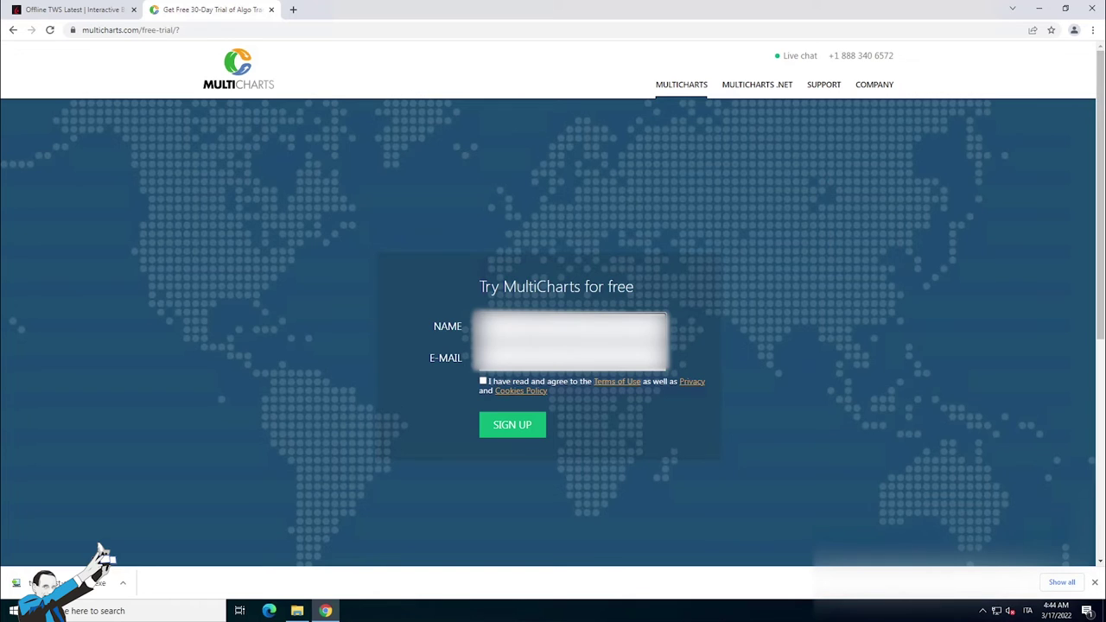
key("Tab")
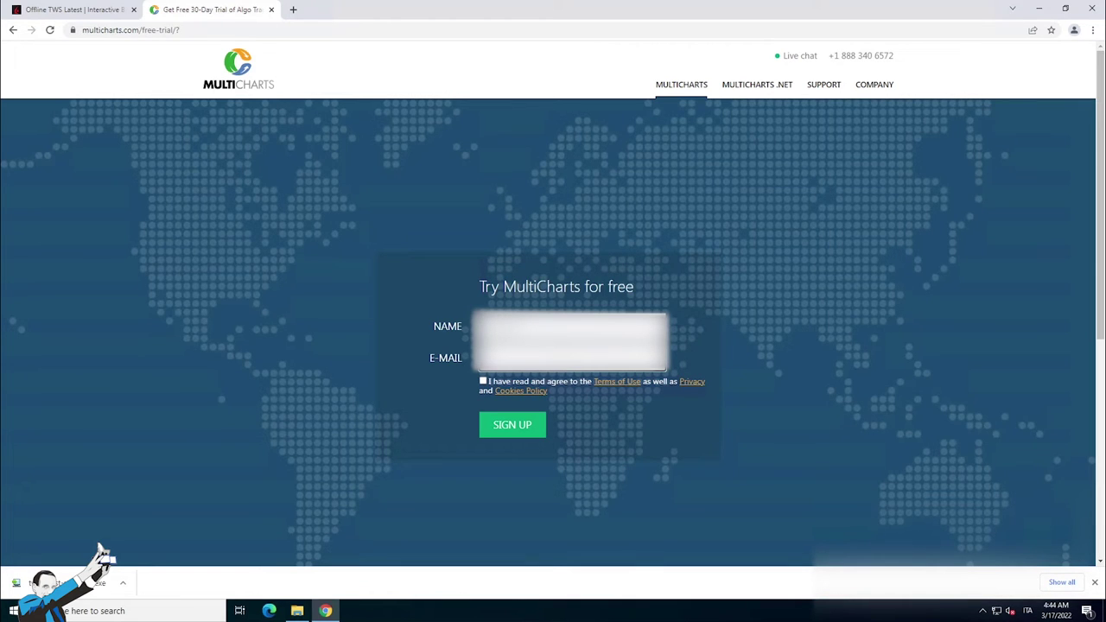
left_click(483, 381)
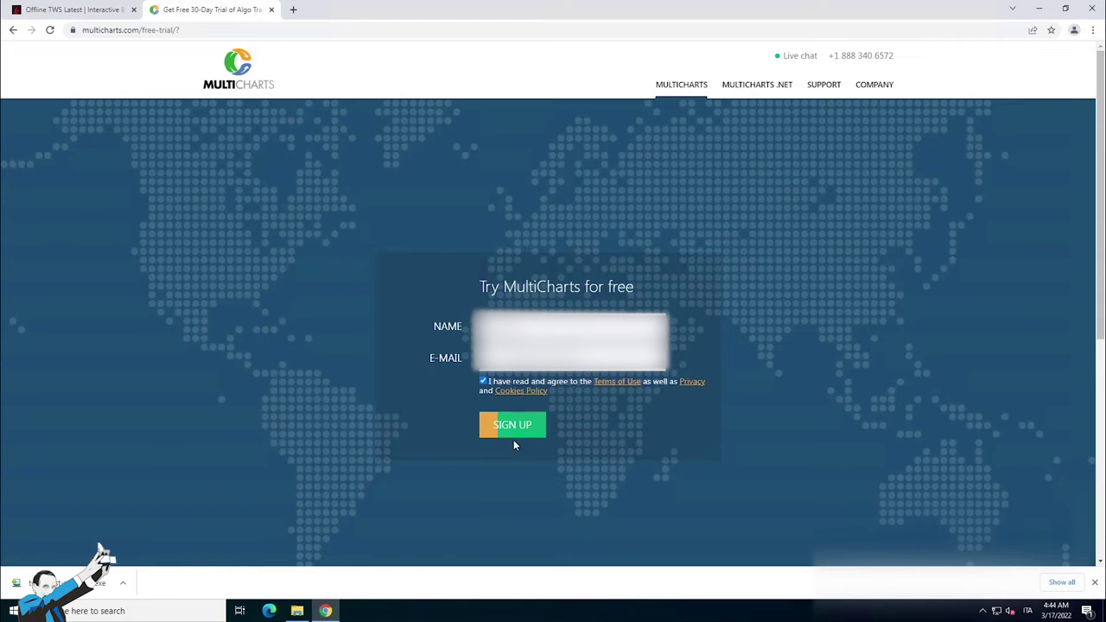
left_click(513, 432)
left_click_drag(220, 225, 485, 225)
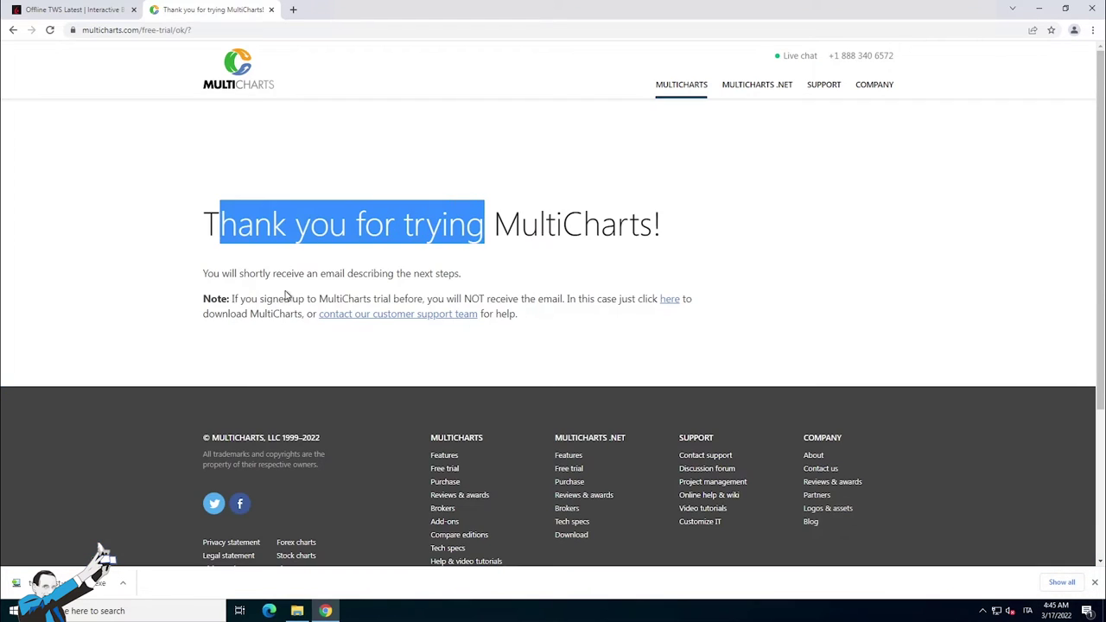
left_click_drag(236, 272, 409, 275)
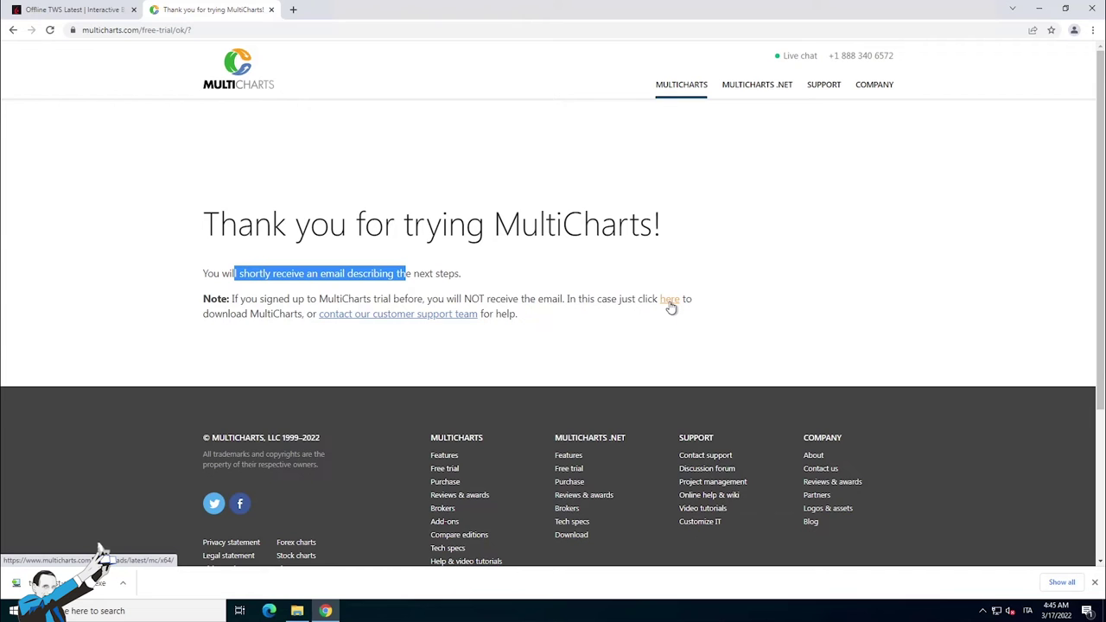
Step: Download the MultiCharts64 installer and select it in the Downloads folder
left_click(670, 300)
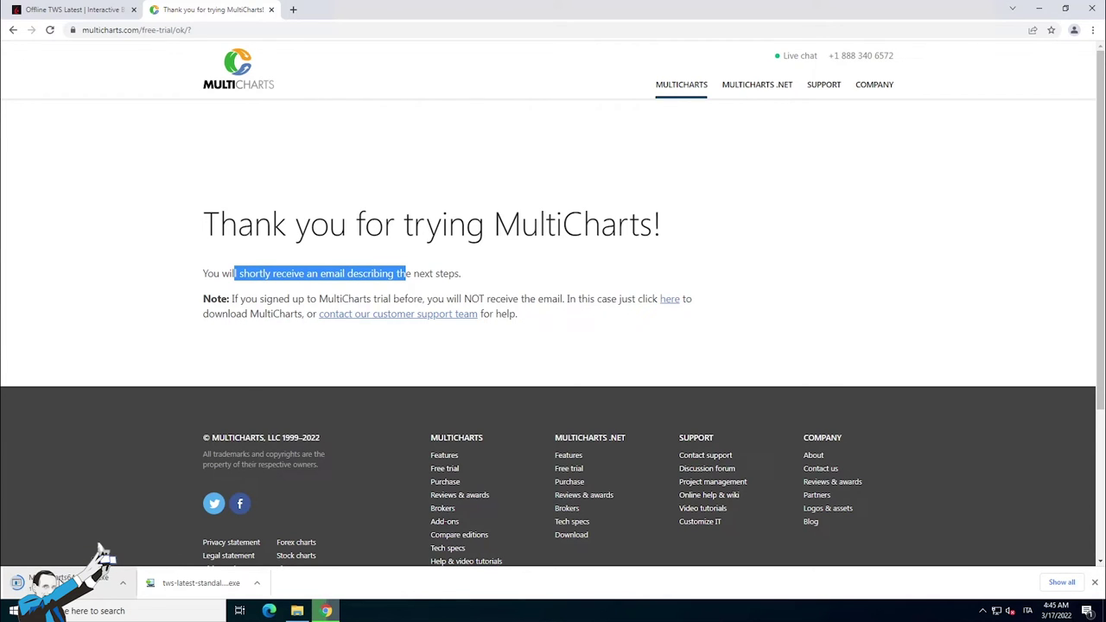
left_click(125, 588)
left_click(143, 541)
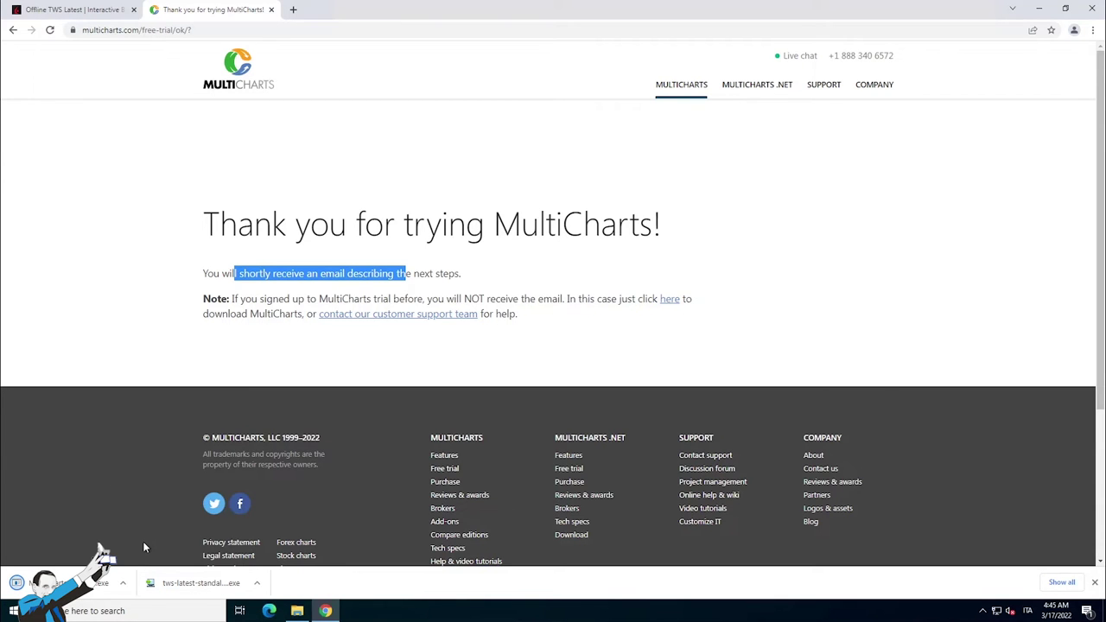
left_click(1038, 9)
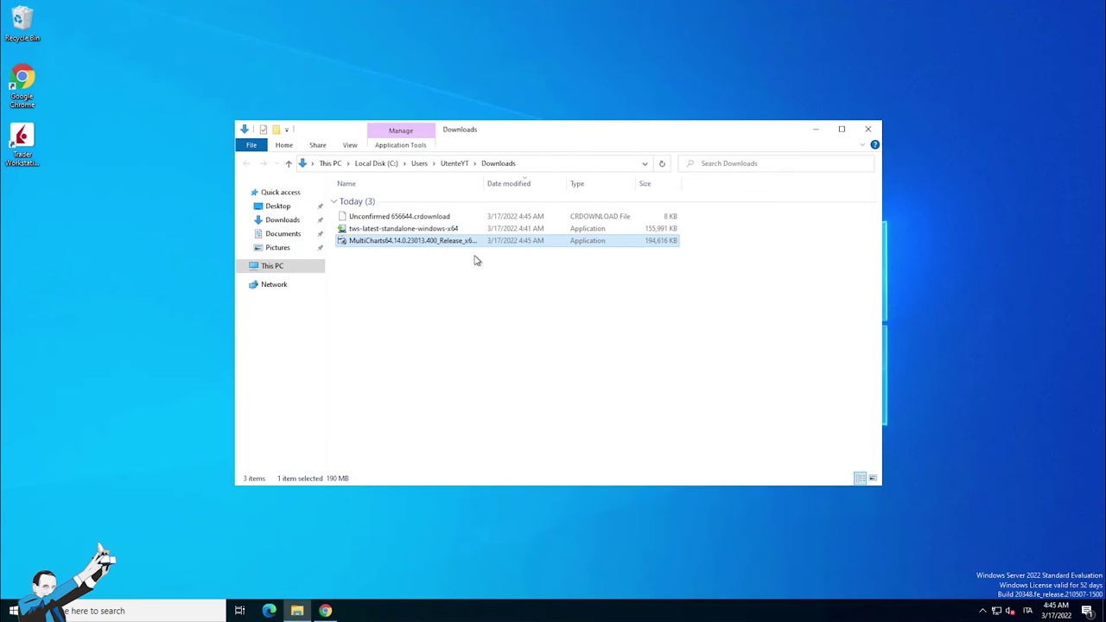
left_click(454, 283)
left_click(458, 218)
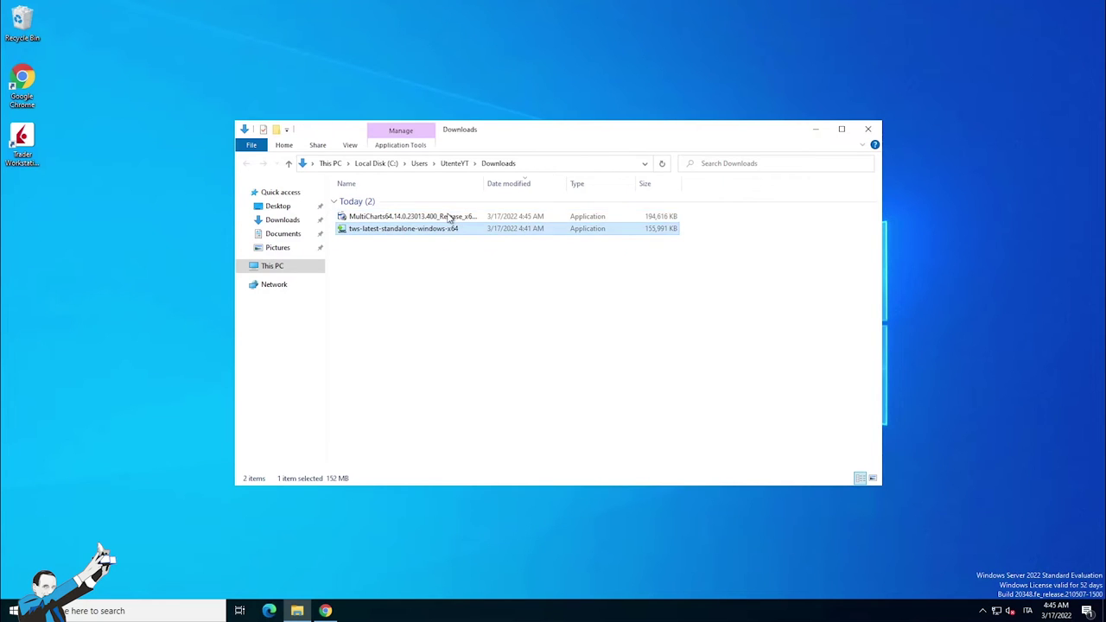
Step: Launch the MultiCharts64 installer, choosing Run anyway on SmartScreen and Yes on UAC
double_click(459, 220)
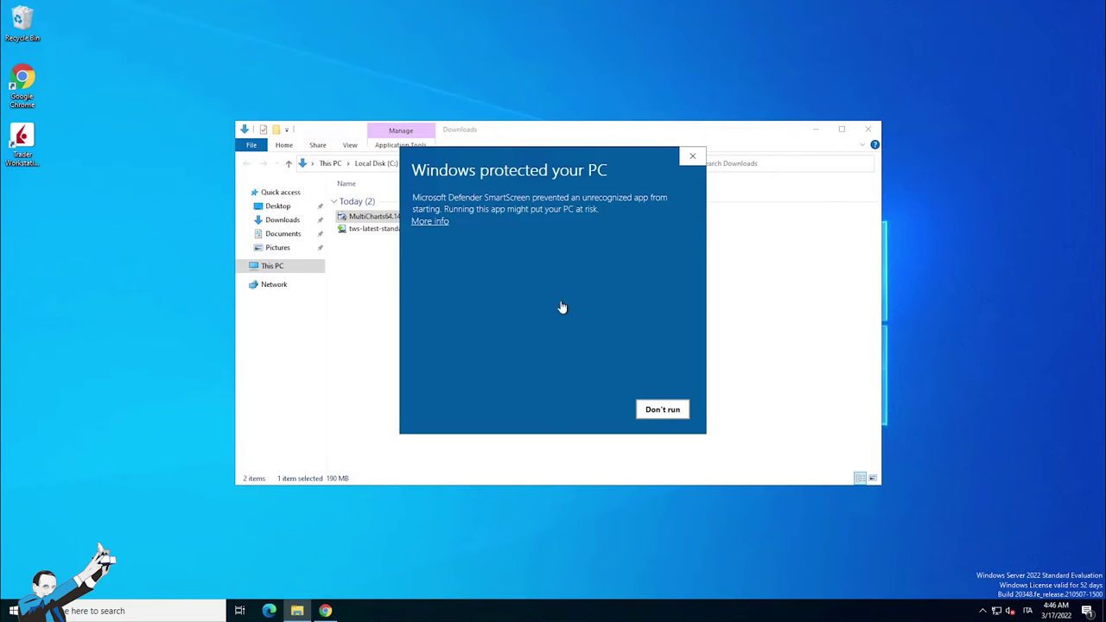
left_click(432, 221)
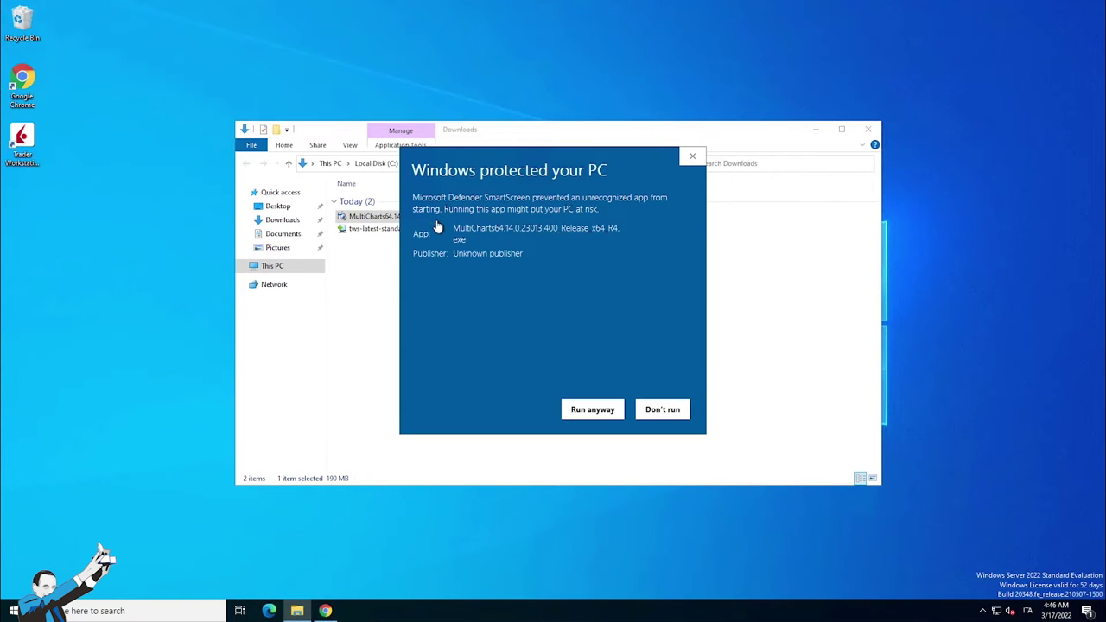
left_click(597, 411)
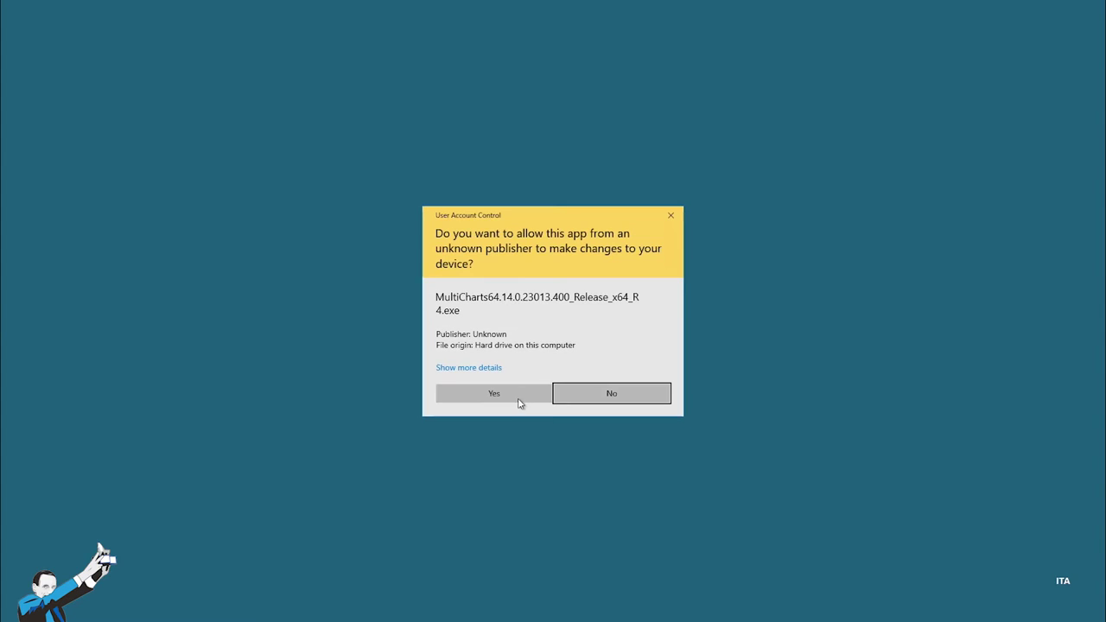
left_click(518, 400)
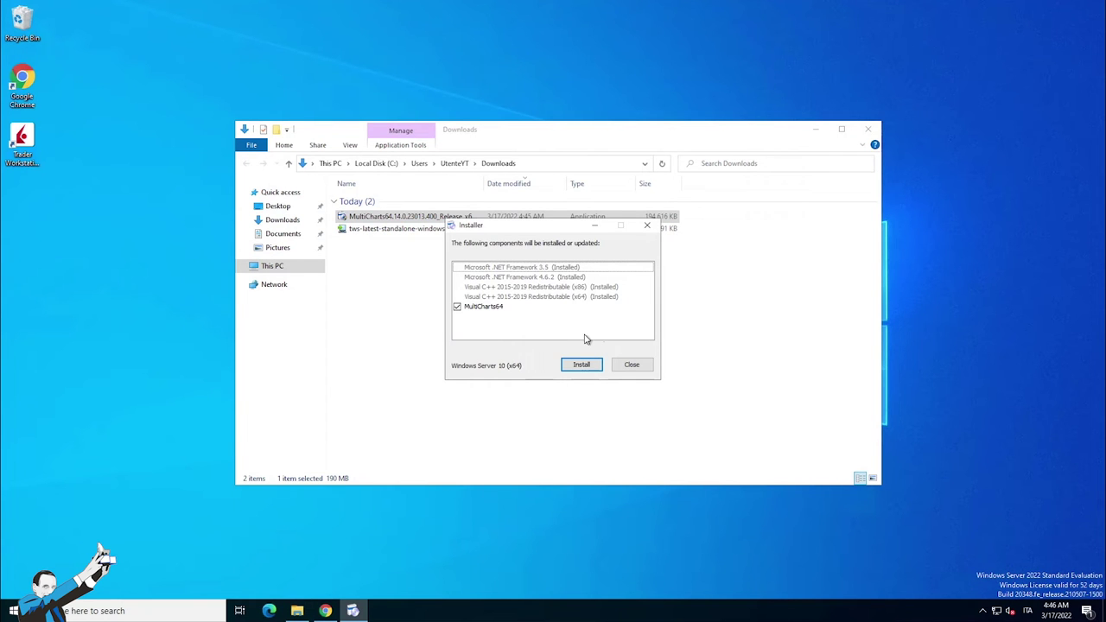
Step: Install the MultiCharts64 14.0 component through the setup wizard and close it when finished
left_click(585, 367)
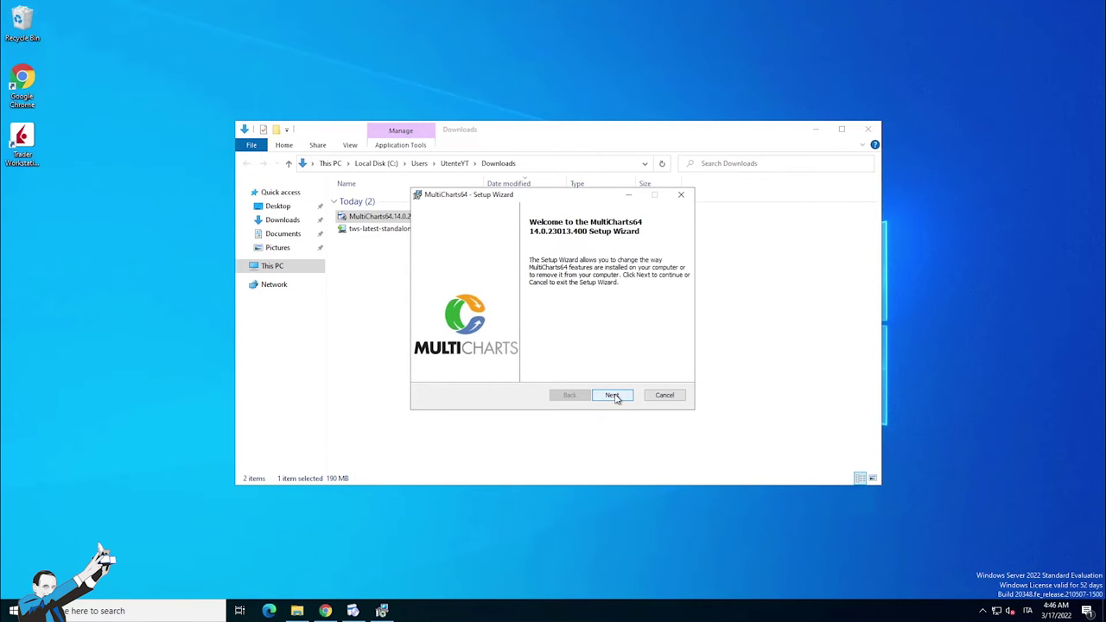
left_click(614, 396)
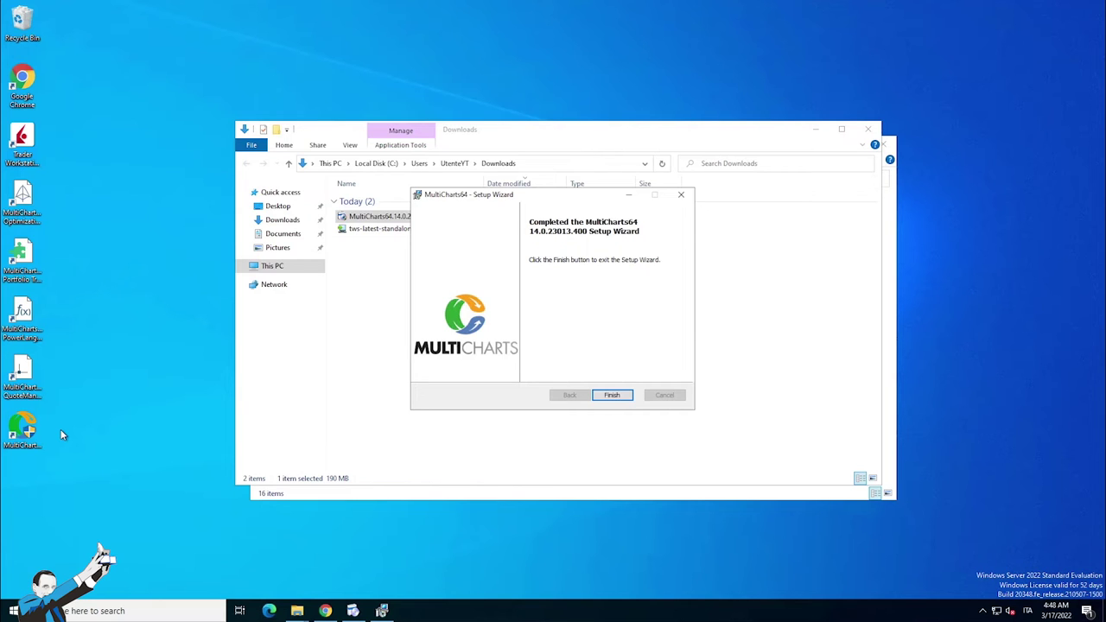
left_click(621, 398)
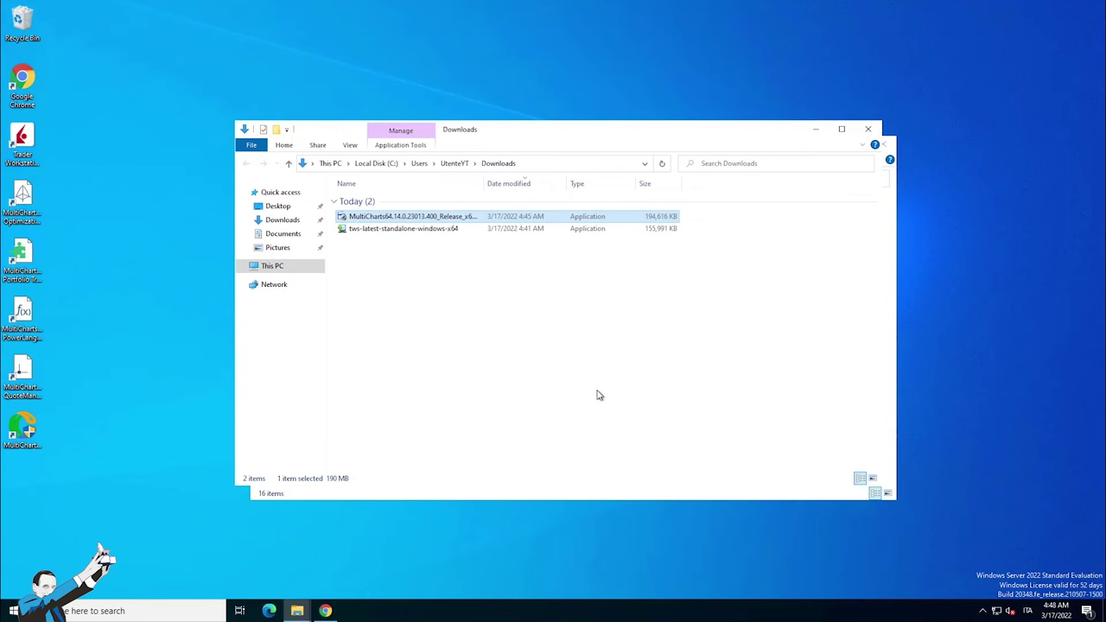
Step: Search the web for 'tradestation' in a new Chrome tab
left_click(325, 611)
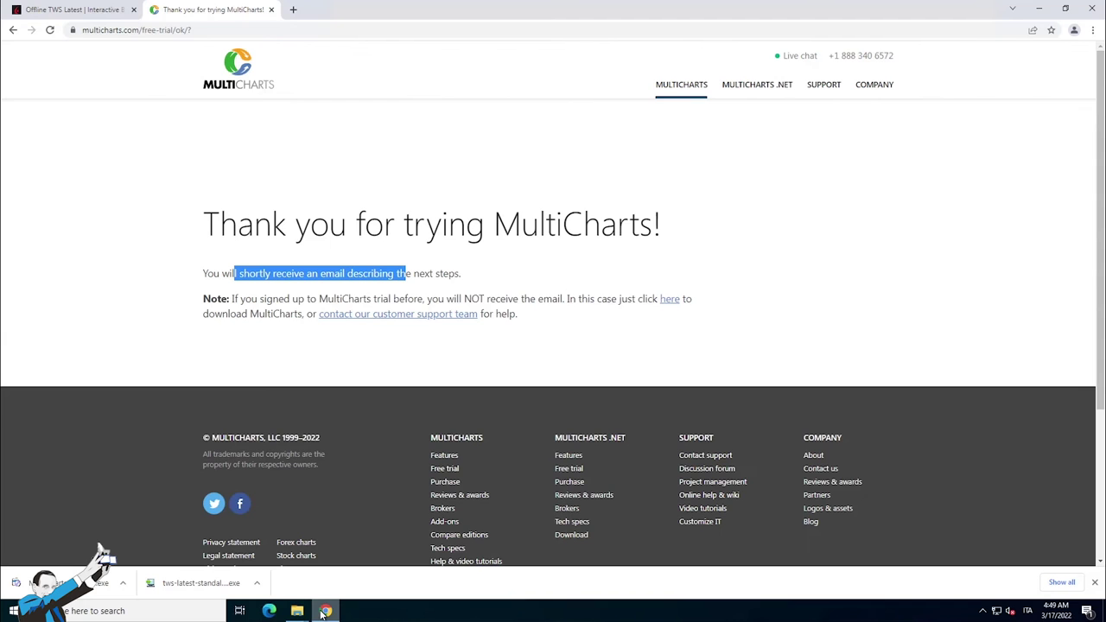
left_click(296, 8)
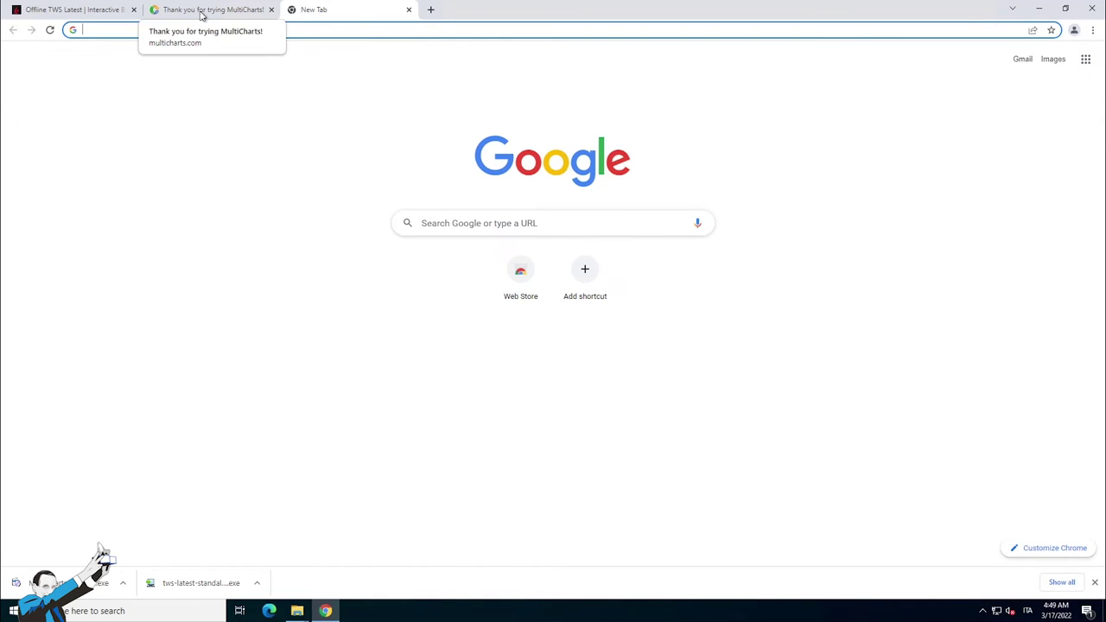
type("tradestation")
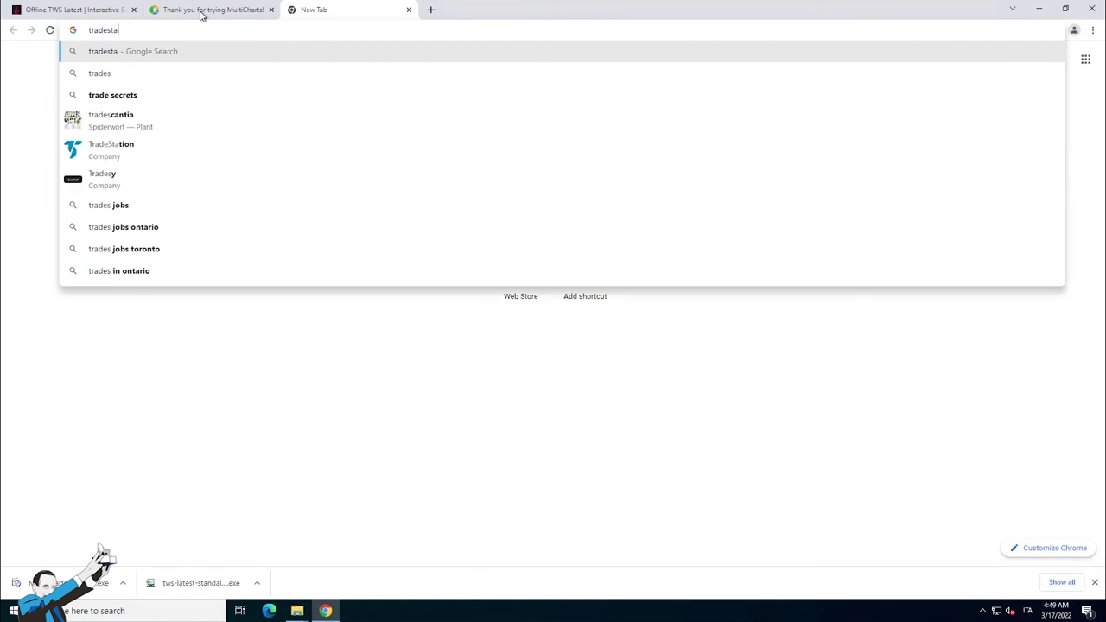
key("Return")
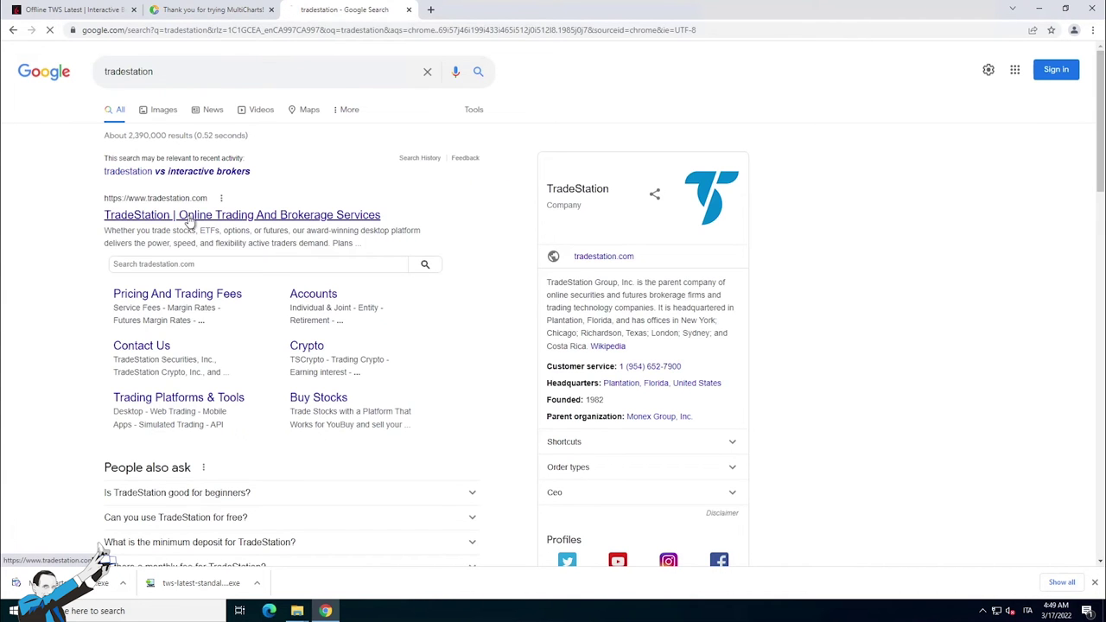
Step: Open tradestation.com and glance at its blank Open Account registration form
left_click(190, 211)
left_click(824, 58)
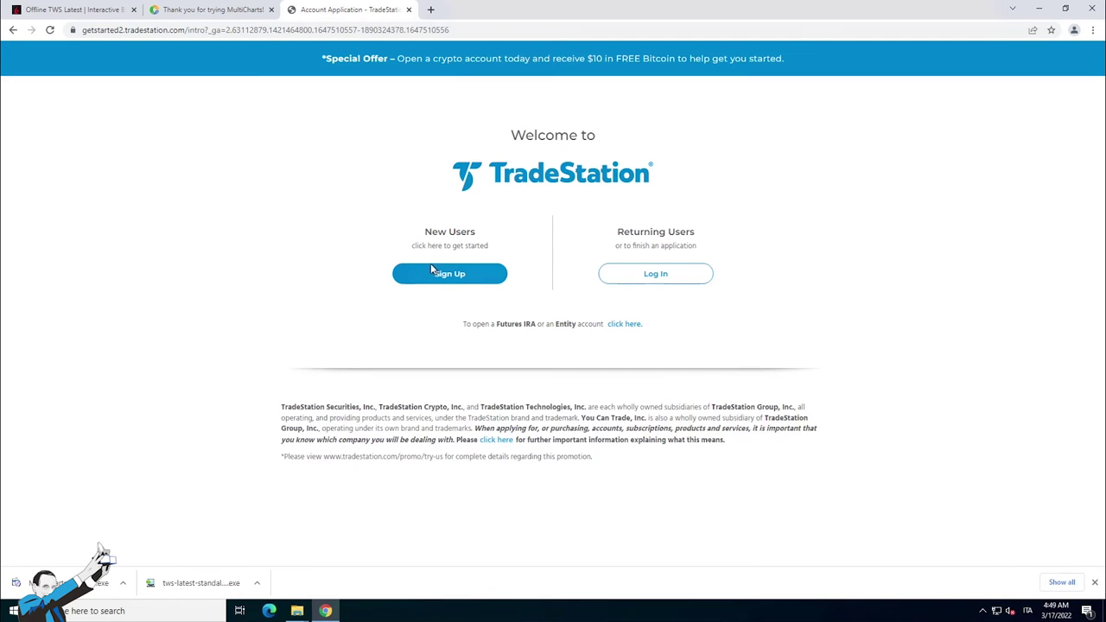
left_click(455, 278)
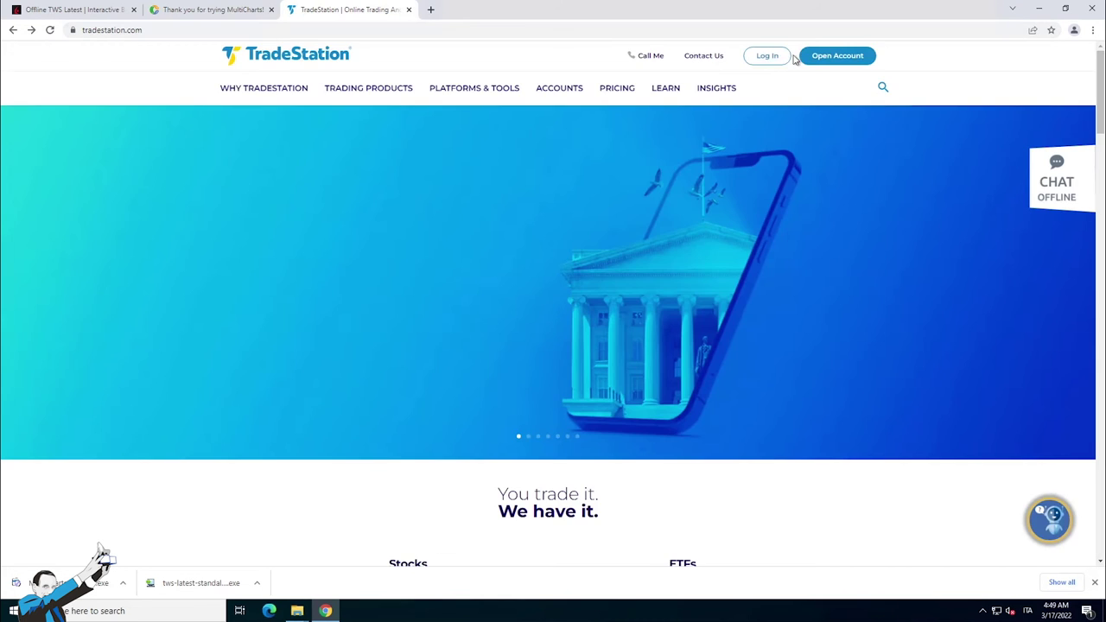
left_click(772, 56)
left_click(307, 374)
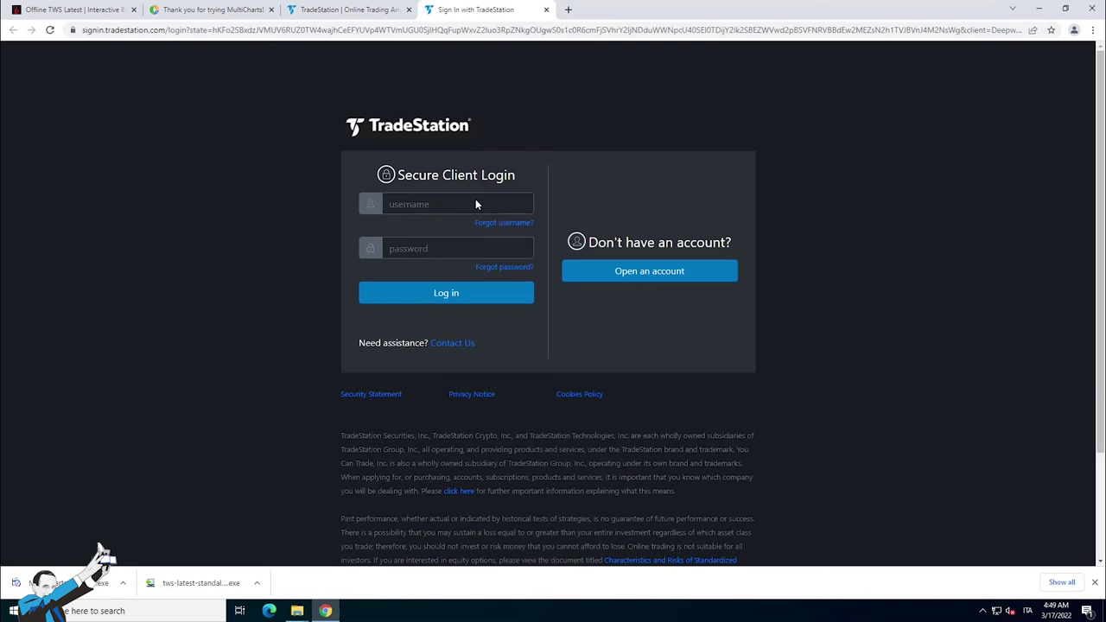
left_click(429, 205)
type("Pape")
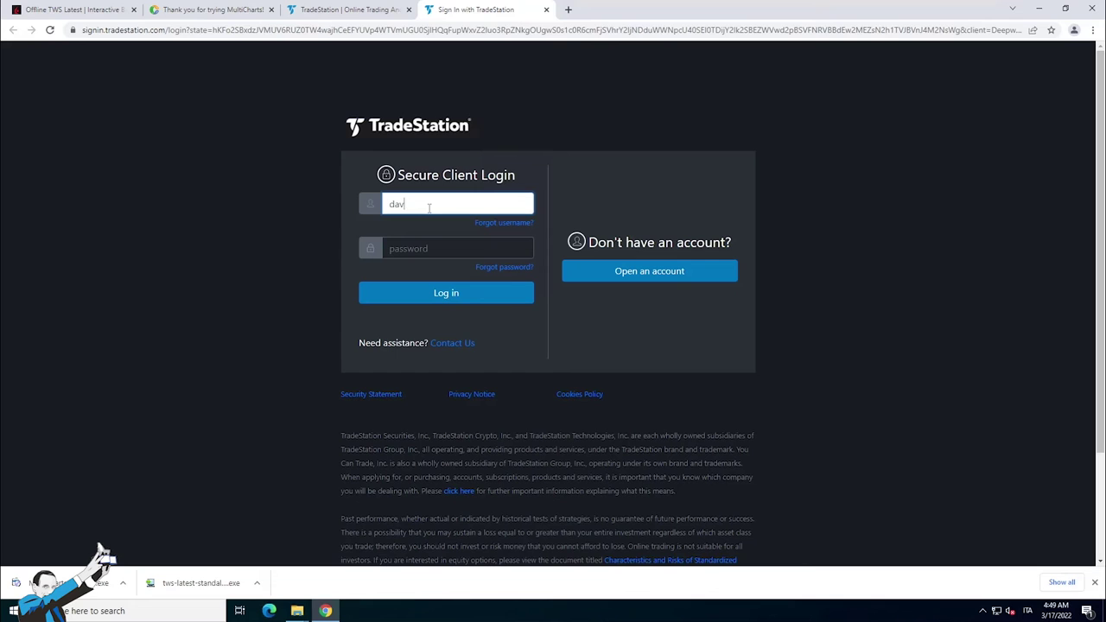
type("roneJuniord")
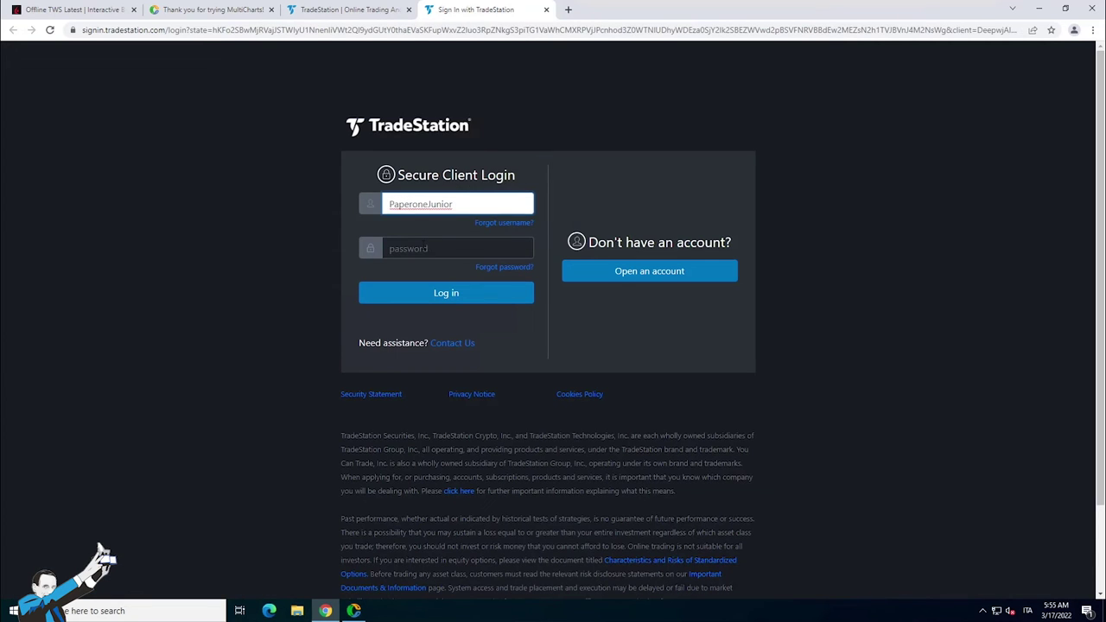
left_click(425, 248)
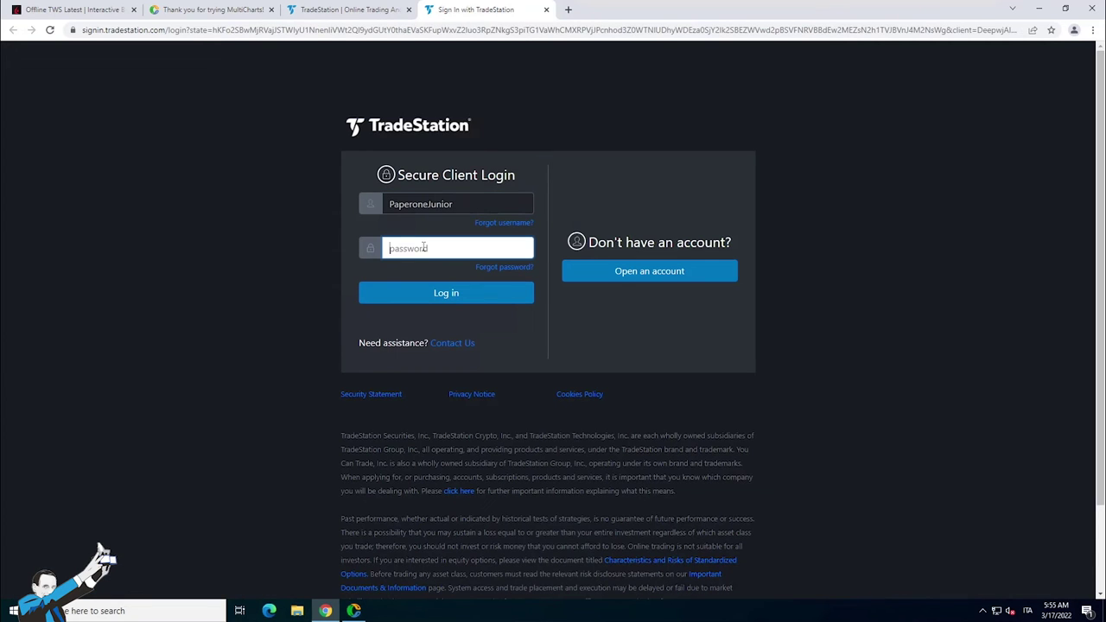
type("•••")
key("Return")
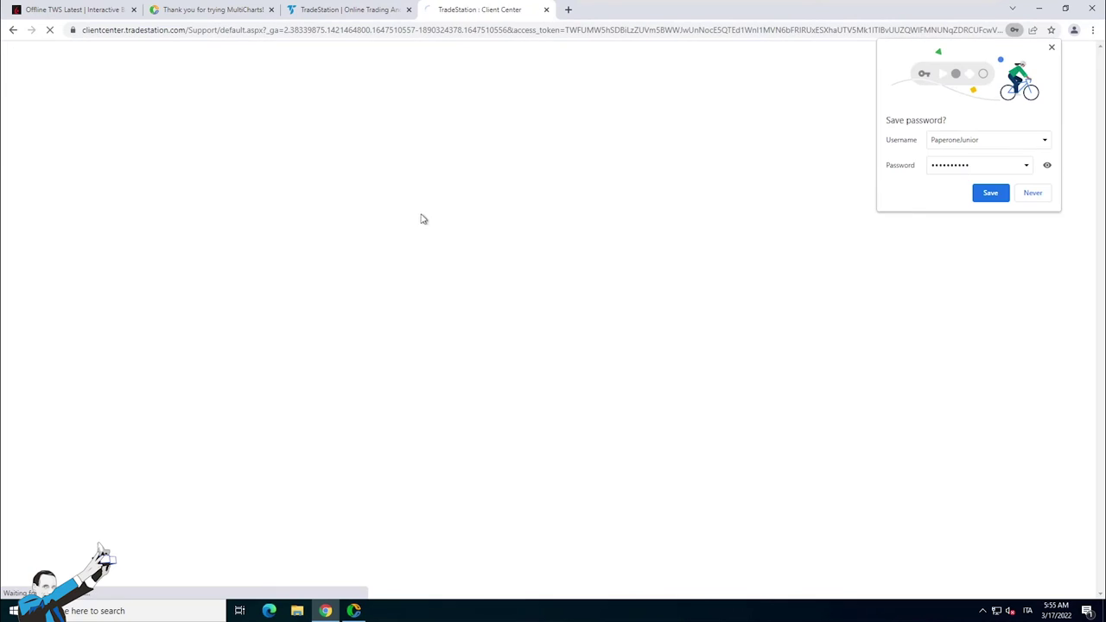
left_click(571, 154)
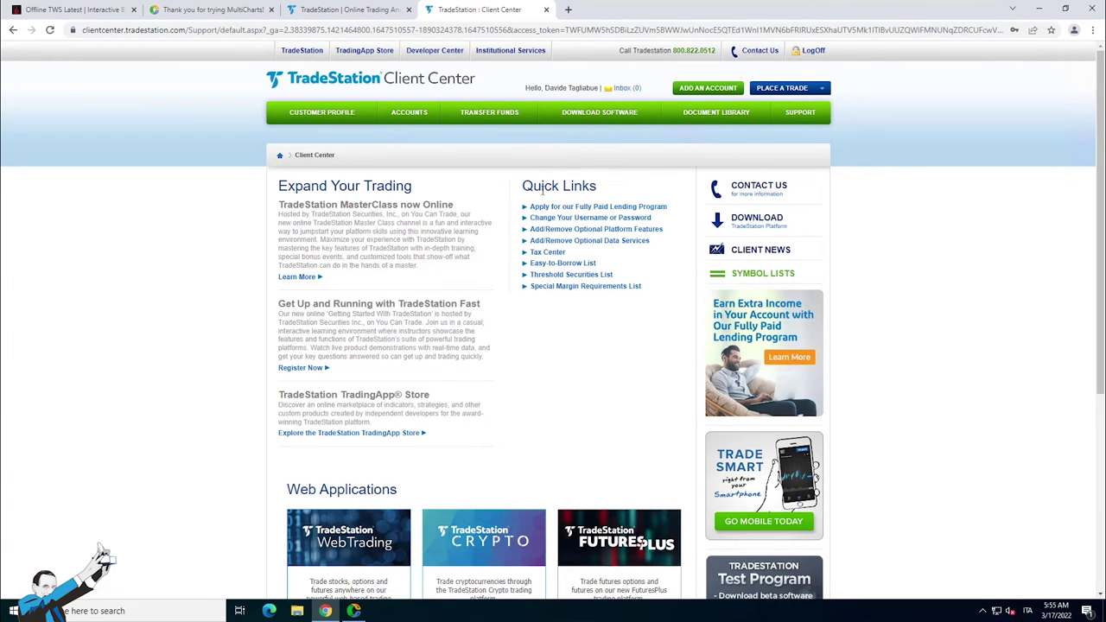
Step: Download the legacy TradeStation 9.5 installer and show it in the Downloads folder
left_click(606, 120)
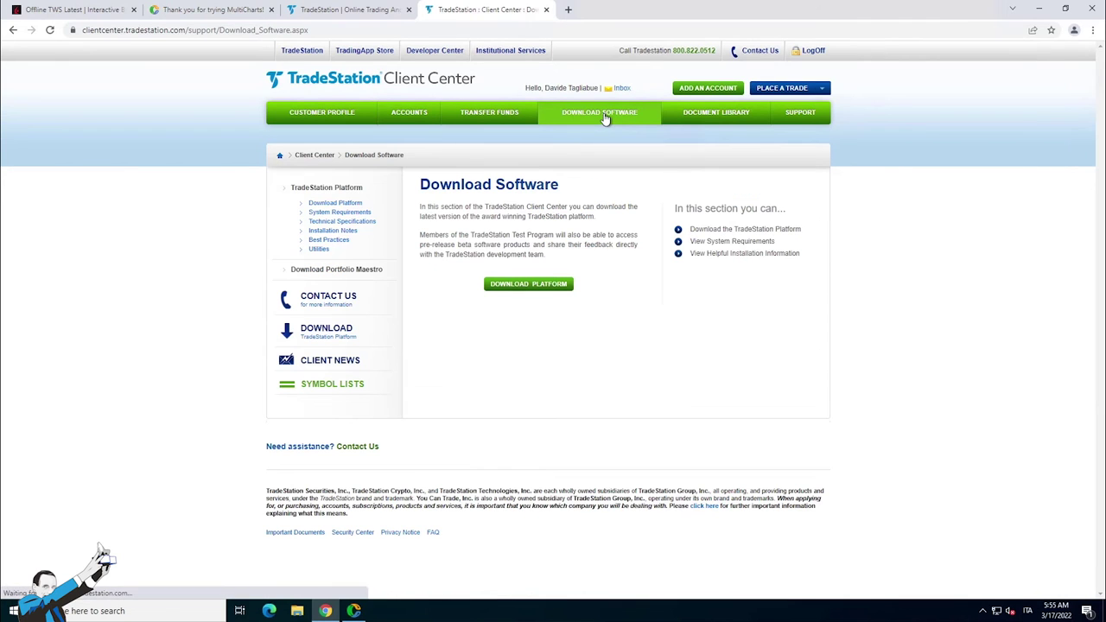
left_click(537, 288)
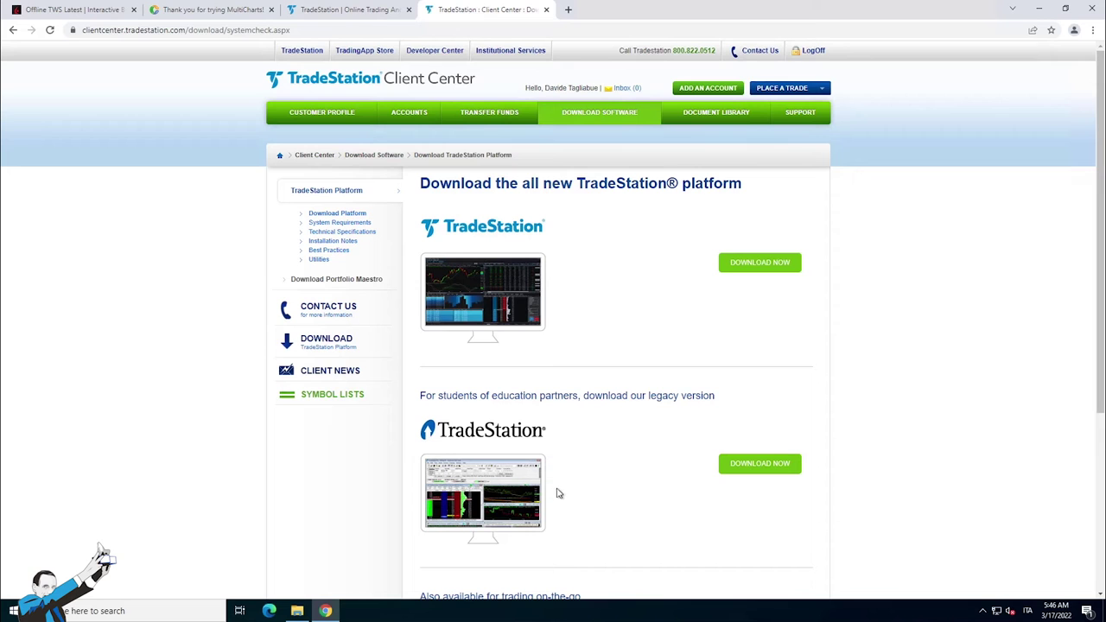
left_click(773, 471)
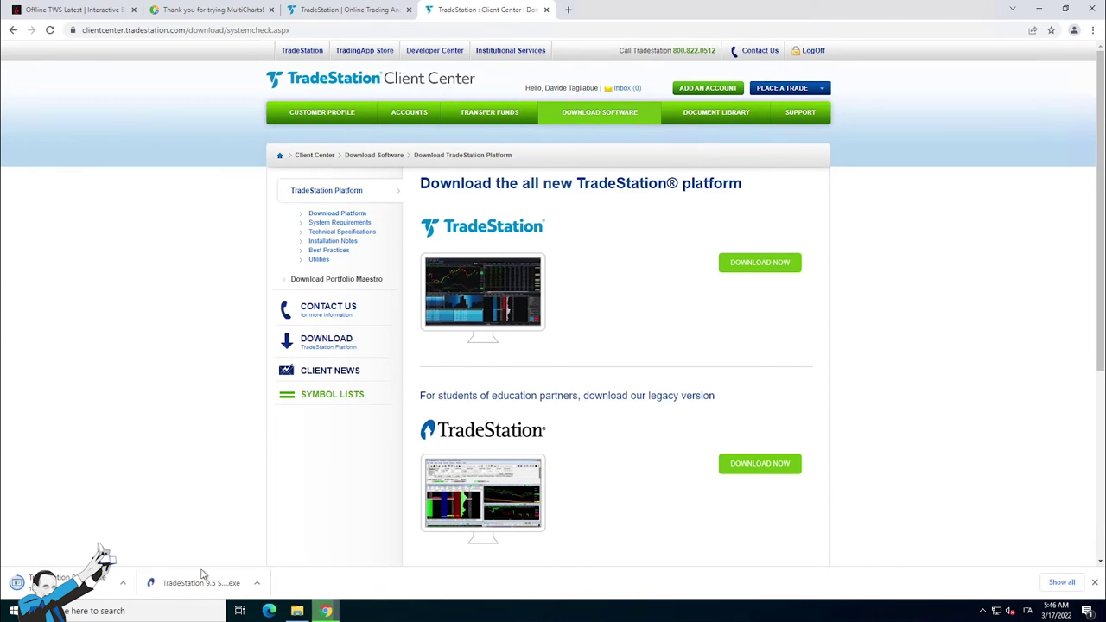
left_click(123, 583)
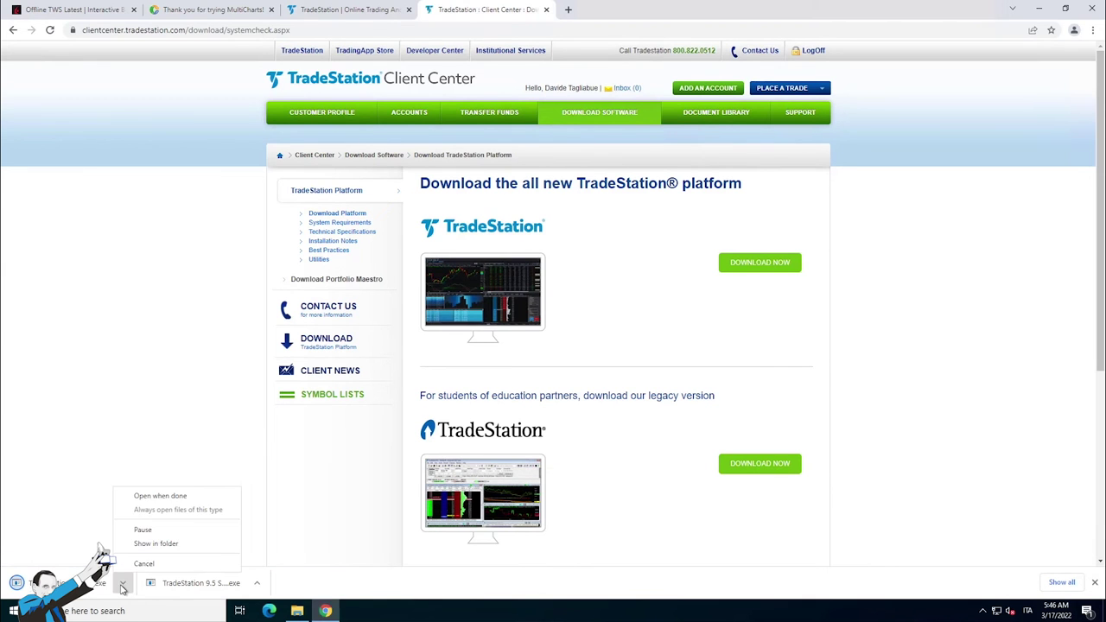
left_click(138, 543)
Step: Run the TradeStation 9.5 Setup installer and repair the existing installation
left_click(1049, 11)
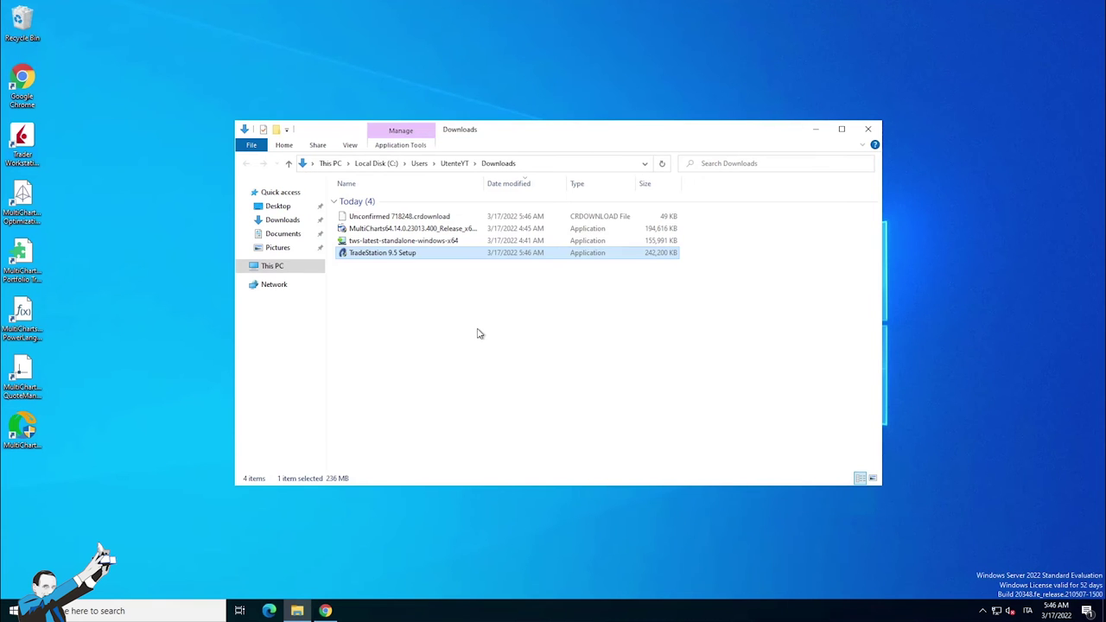
double_click(393, 217)
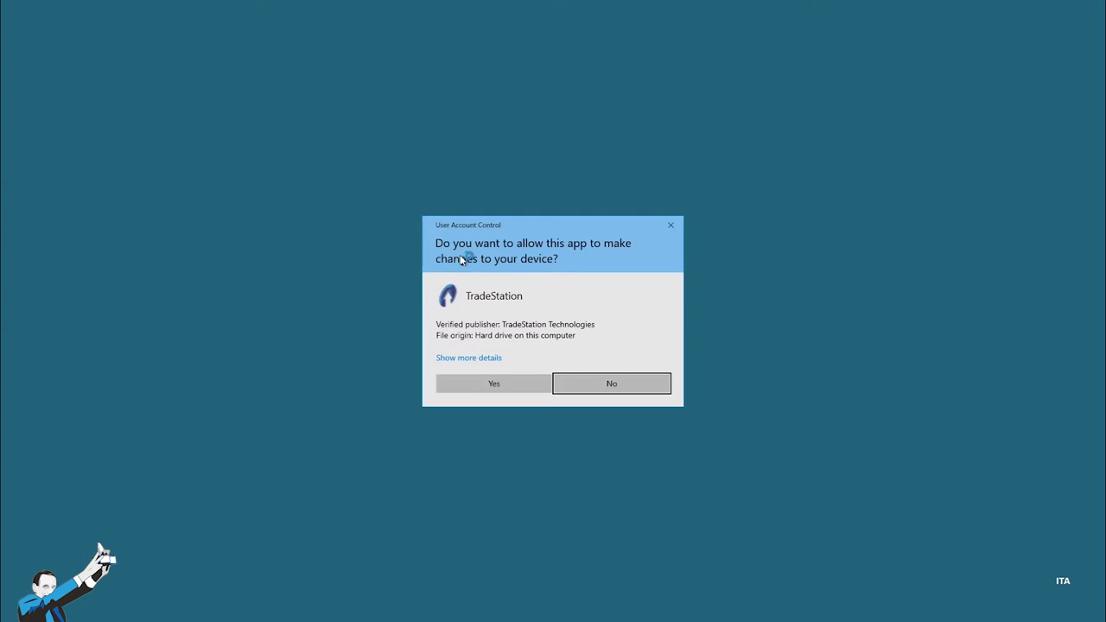
left_click(508, 378)
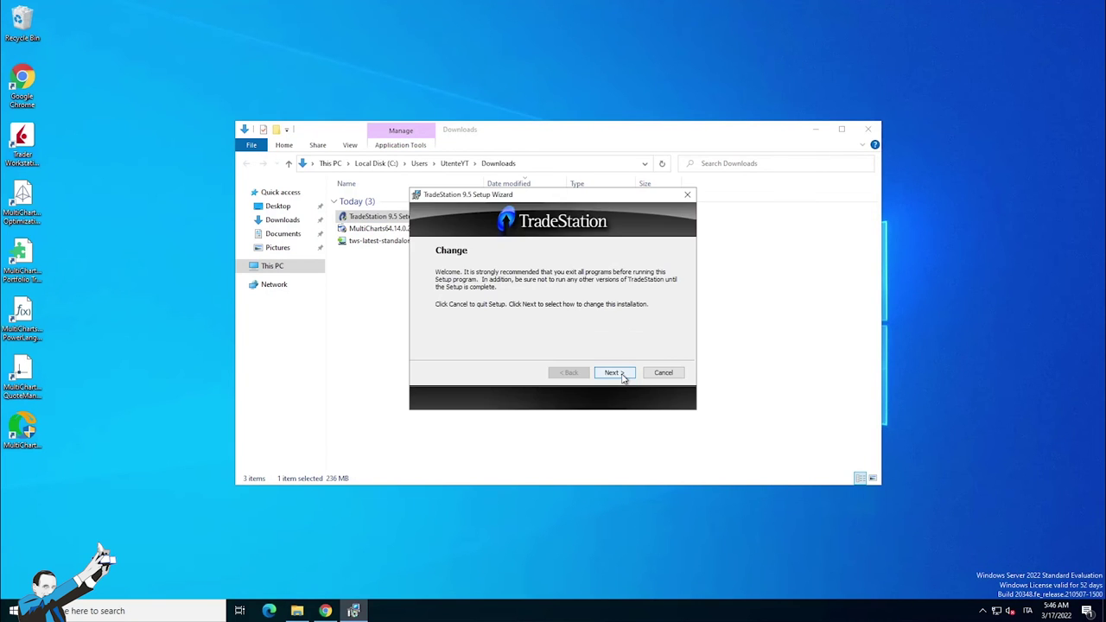
left_click(613, 373)
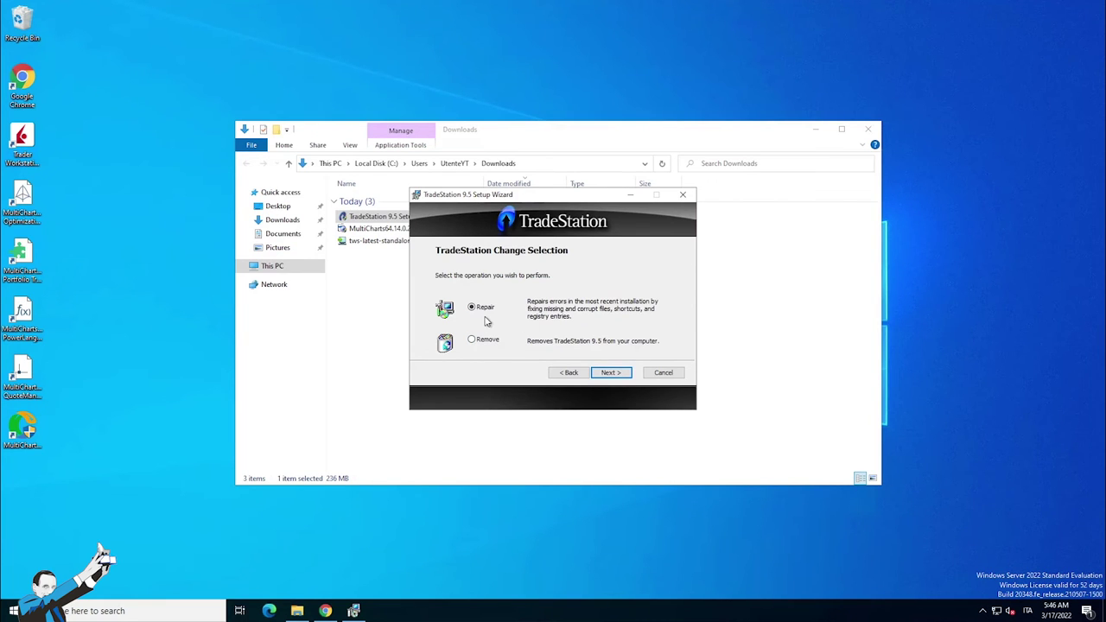
left_click(609, 375)
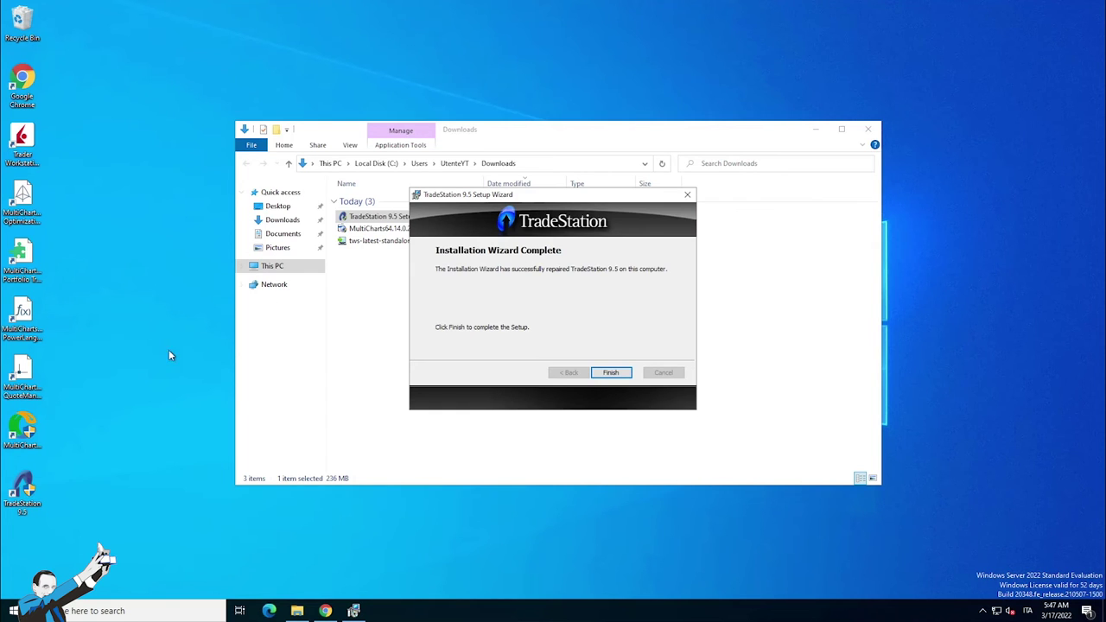
left_click(611, 378)
Step: Delete the three downloaded installers and close the Downloads folder
left_click(423, 241)
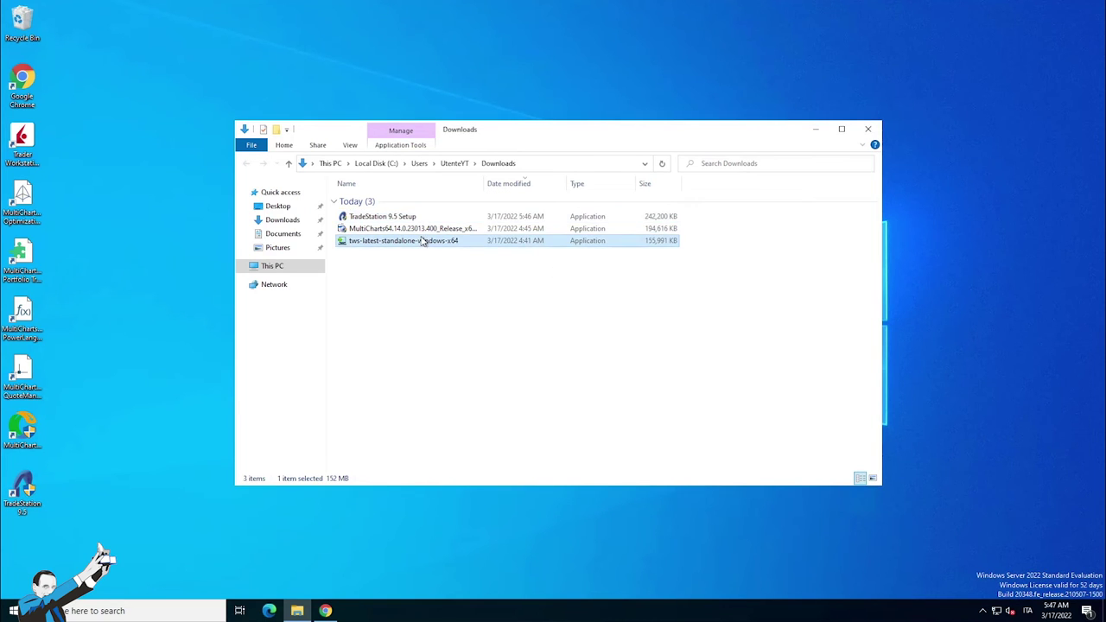
left_click(424, 218, "shift")
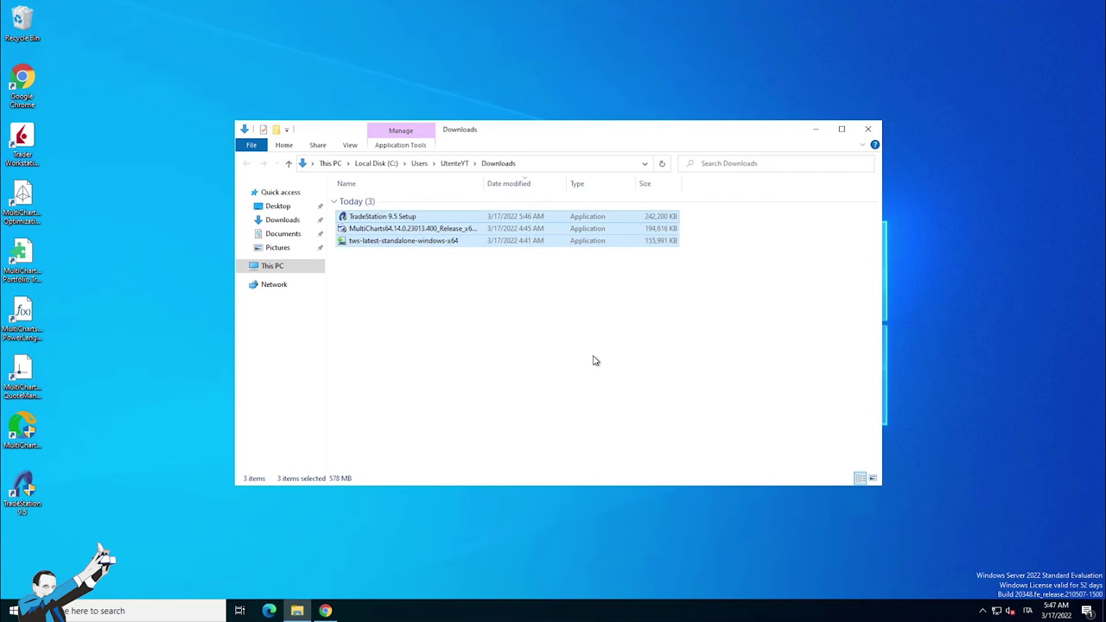
key("Delete")
left_click(867, 129)
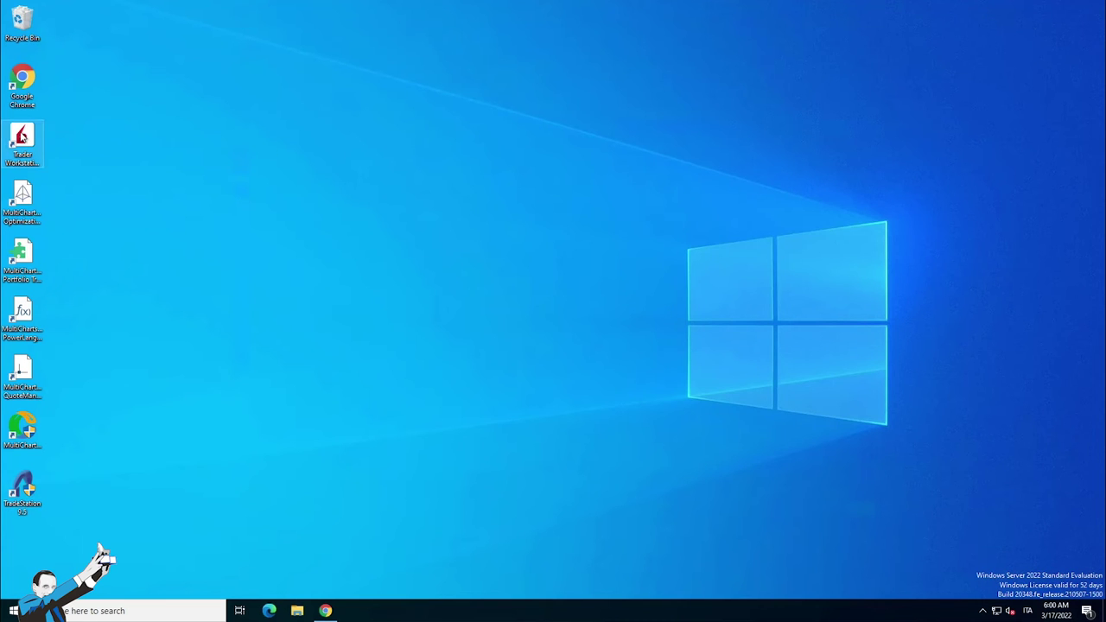
double_click(23, 140)
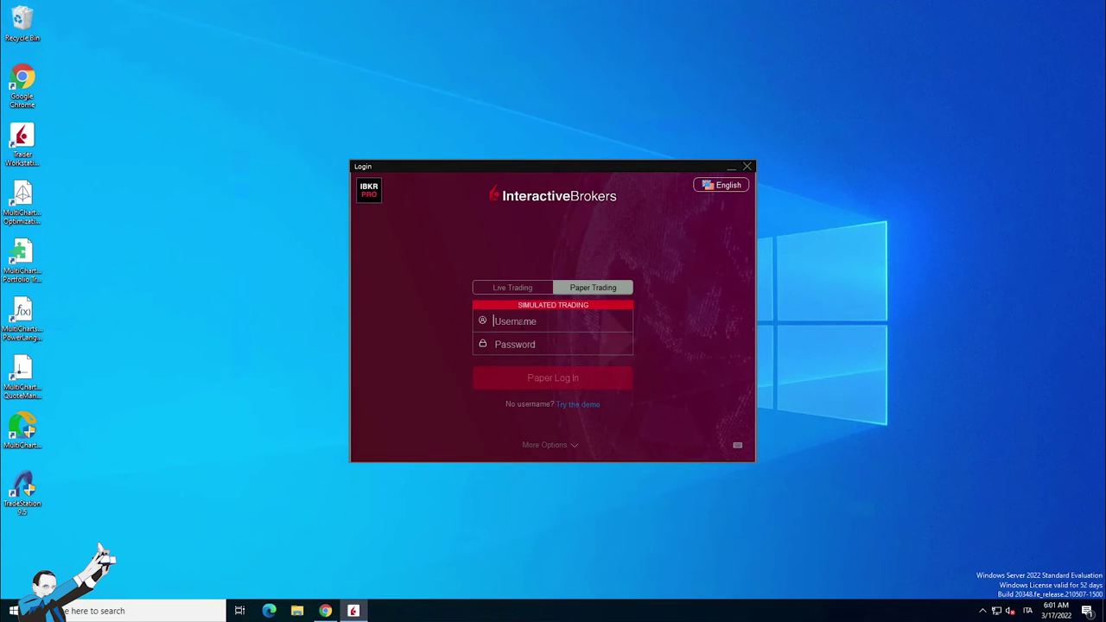
type("pap3r0n3")
key("Tab")
type("••••••••••")
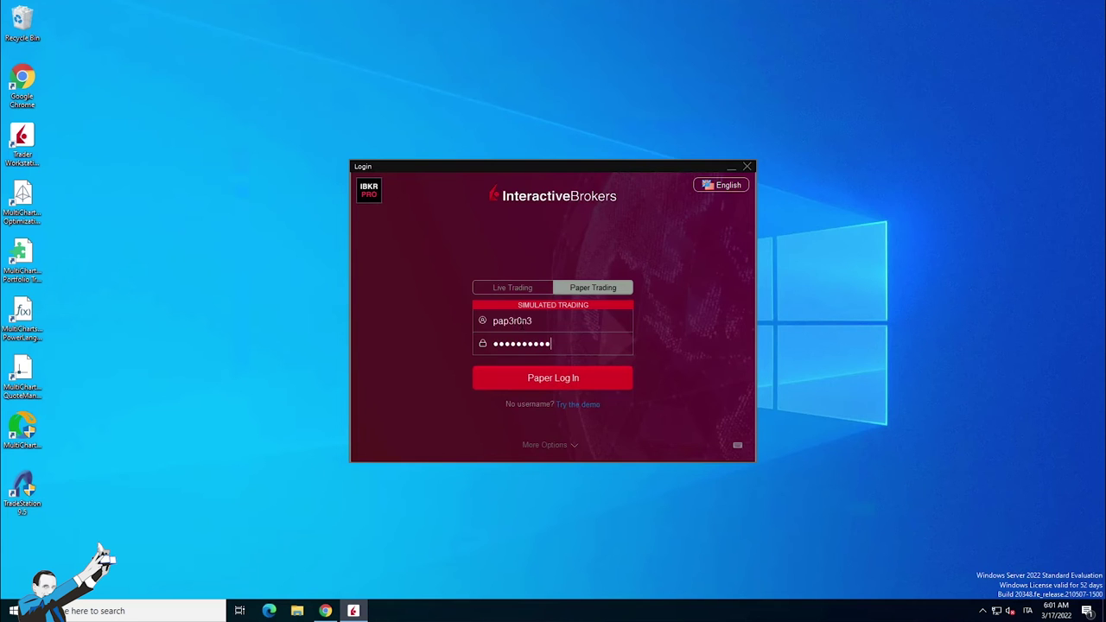
key("Return")
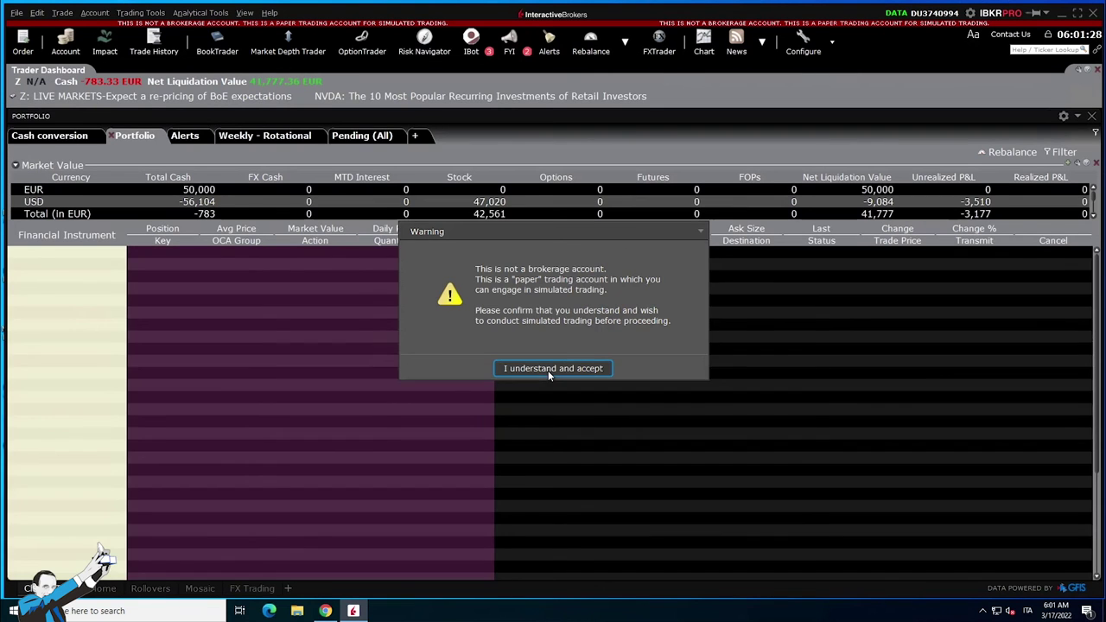
left_click(548, 370)
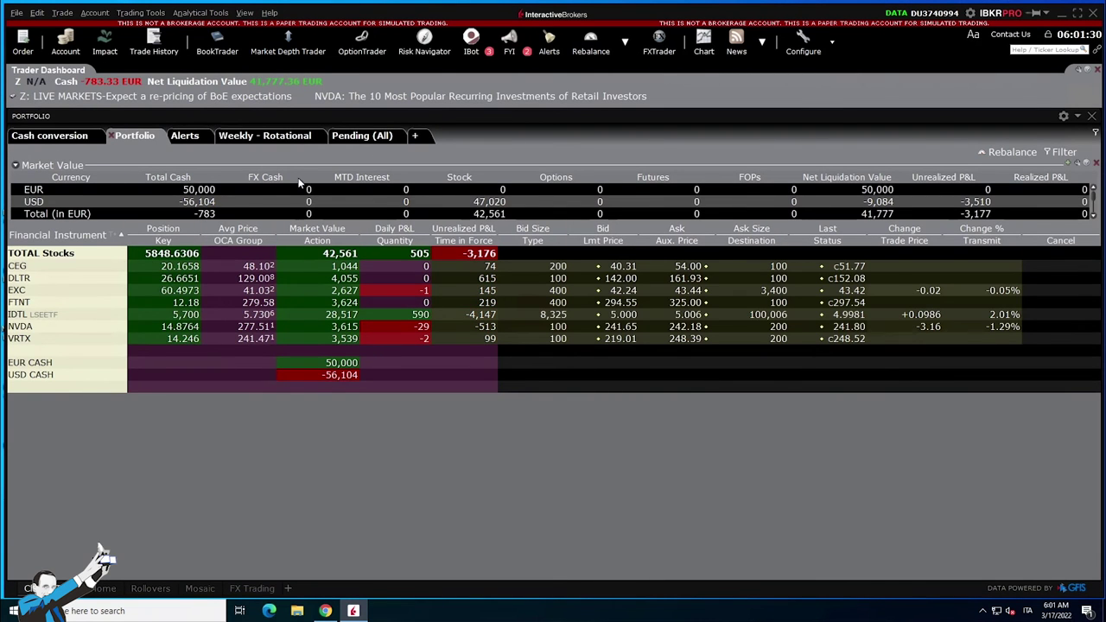
Step: Minimize Trader Workstation, launch TradeStation 9.5 past UAC, and minimize its logon screen
left_click(1063, 14)
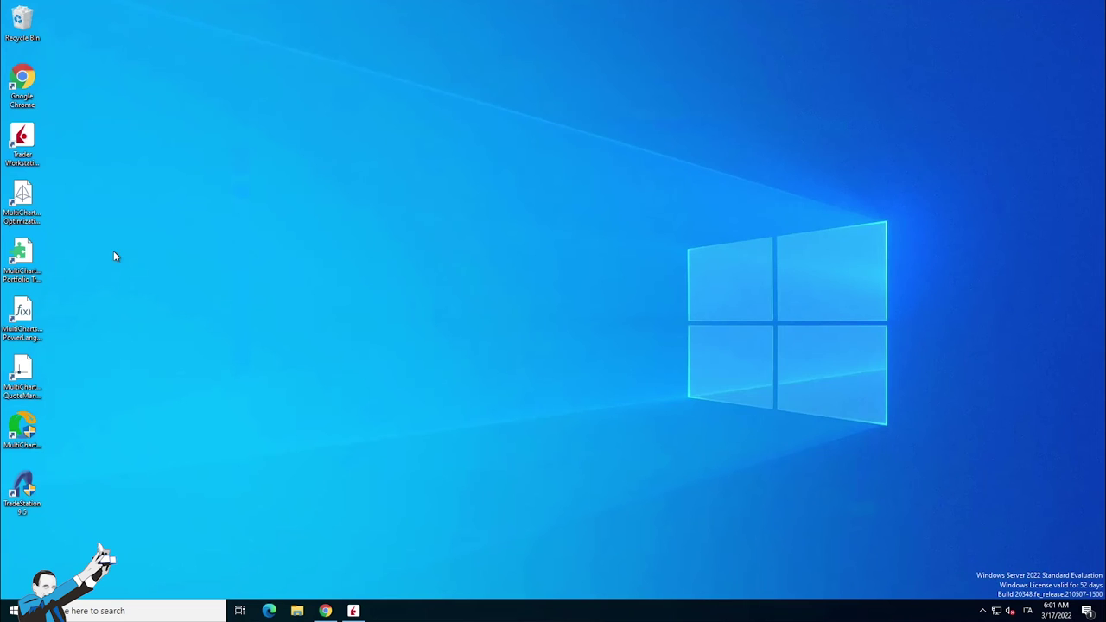
double_click(26, 492)
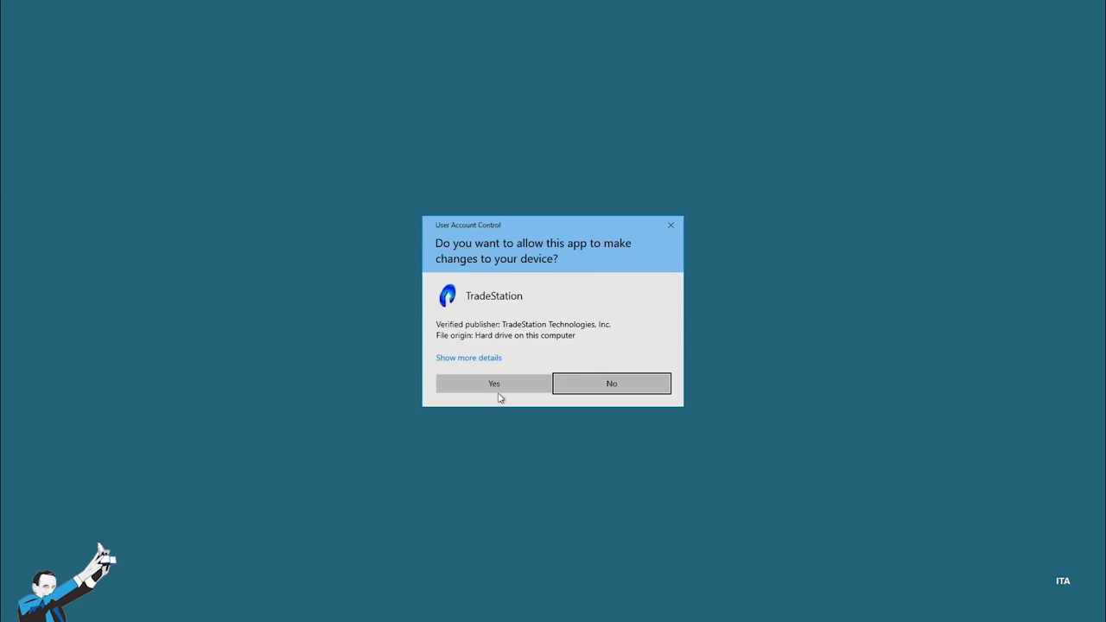
left_click(499, 391)
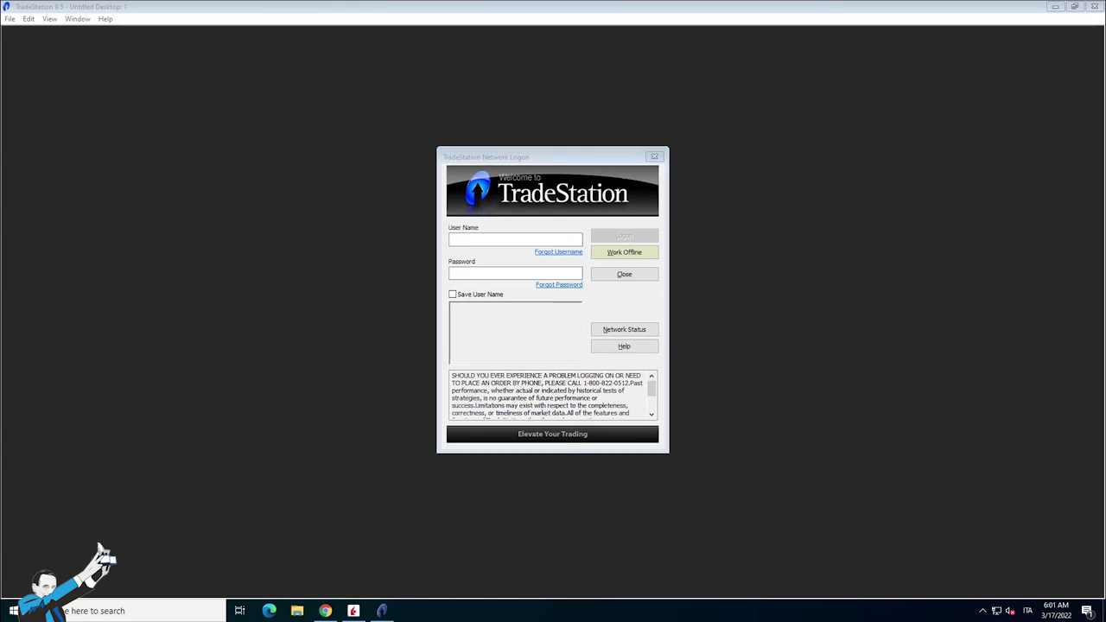
left_click(381, 611)
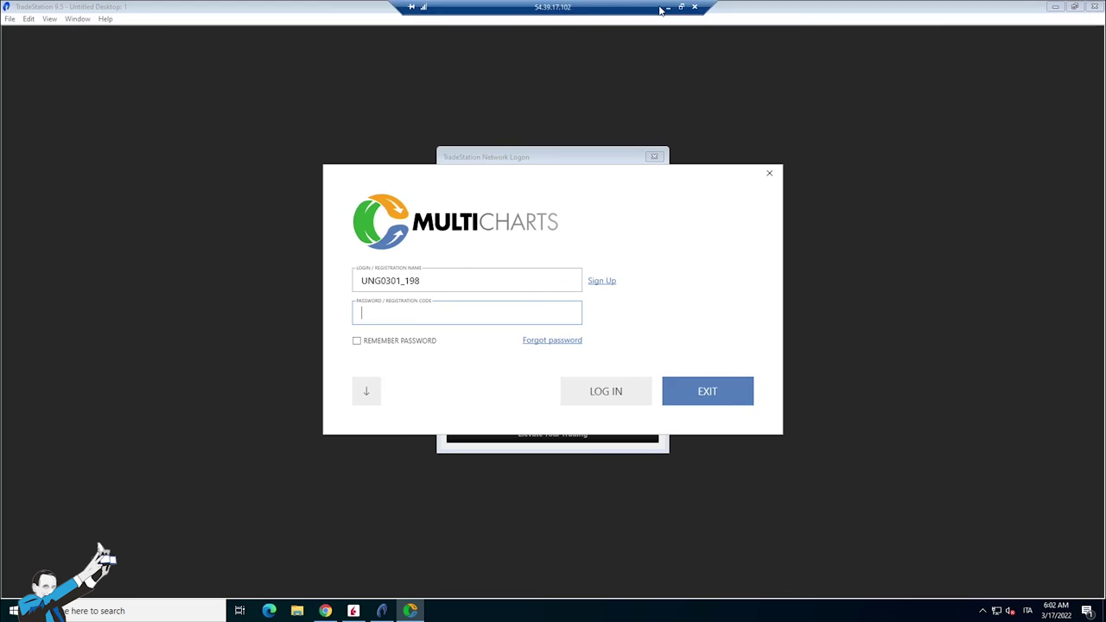
Step: Log into MultiCharts, toggle Indices and Stocks Demo Workspaces, and check TradeStation's logon
key("ctrl+v")
left_click(595, 396)
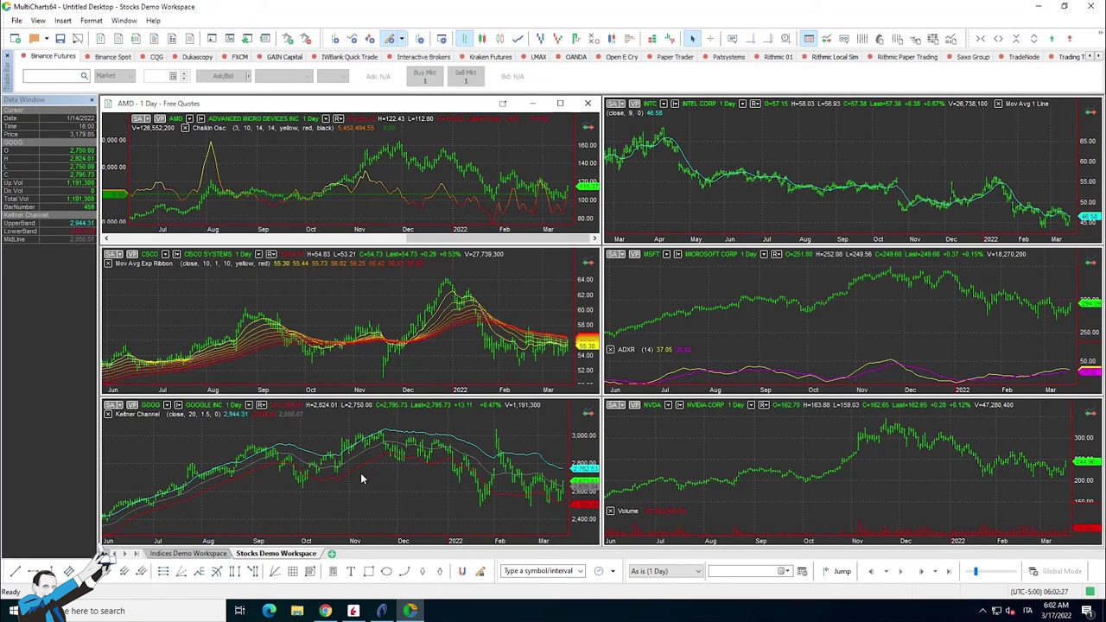
left_click(191, 553)
left_click(251, 554)
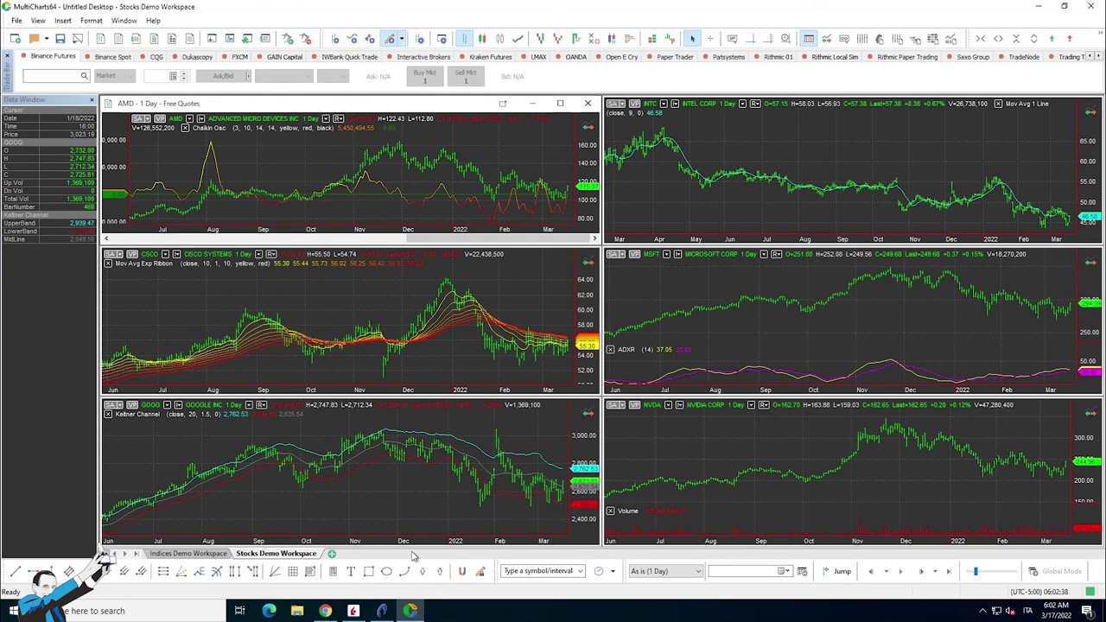
left_click(382, 611)
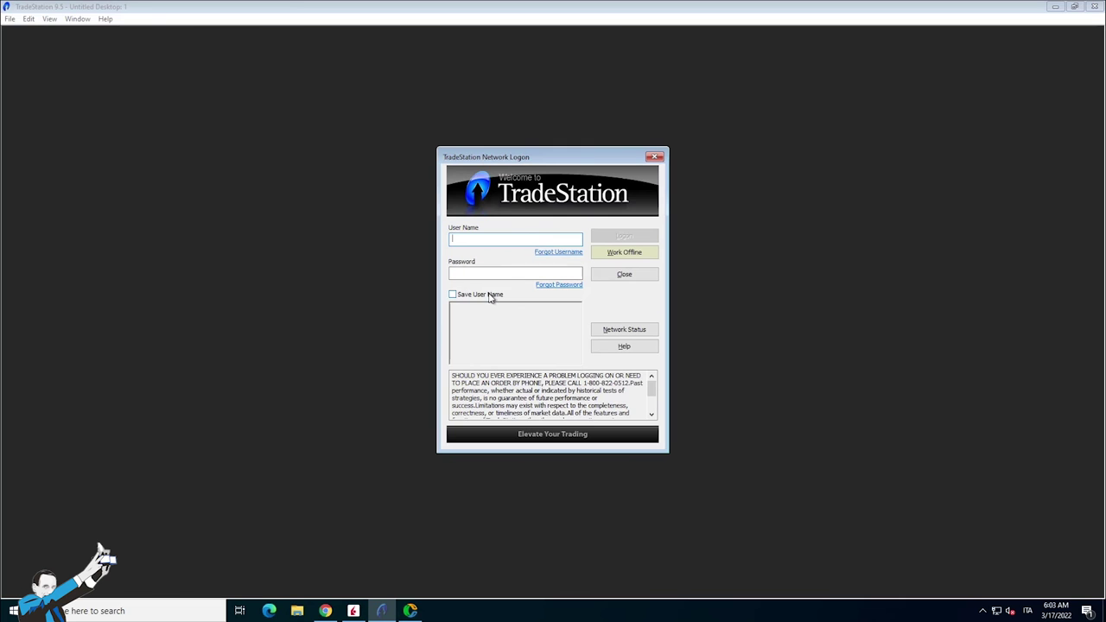
left_click(413, 611)
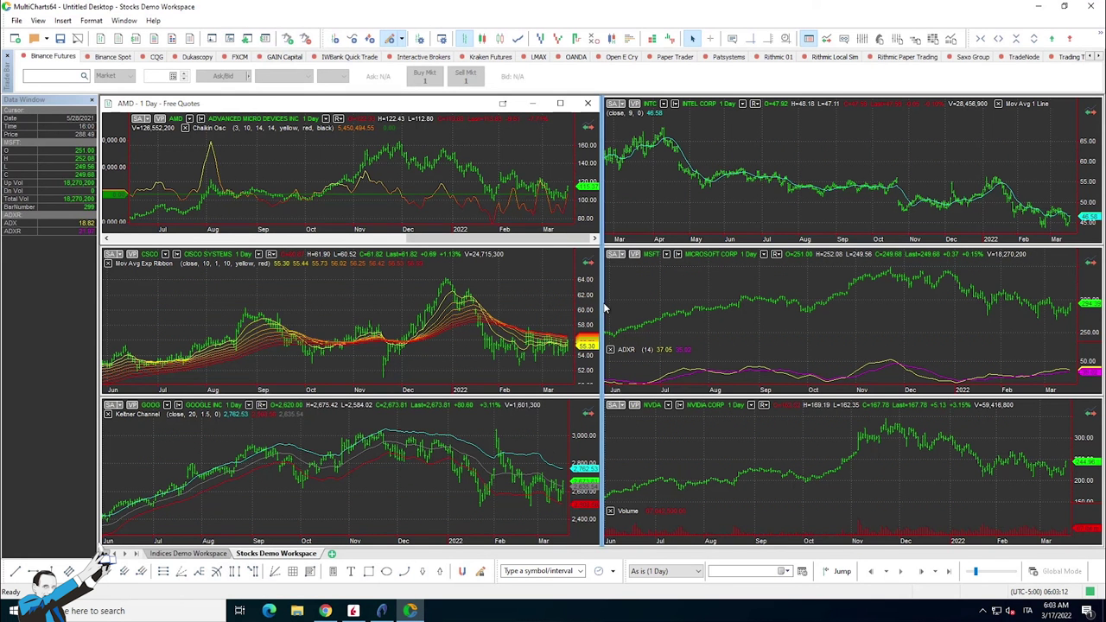